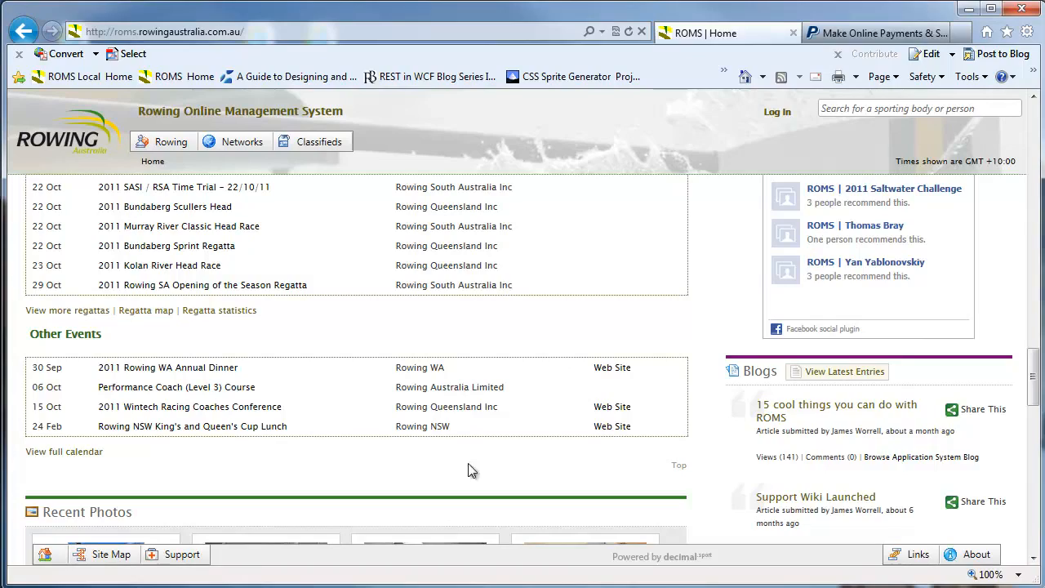
Scroll back to the top of the ROMS home page and go to the Log In page
{"action": "left_click_drag", "start_coordinate": [1032, 376], "coordinate": [1034, 131]}
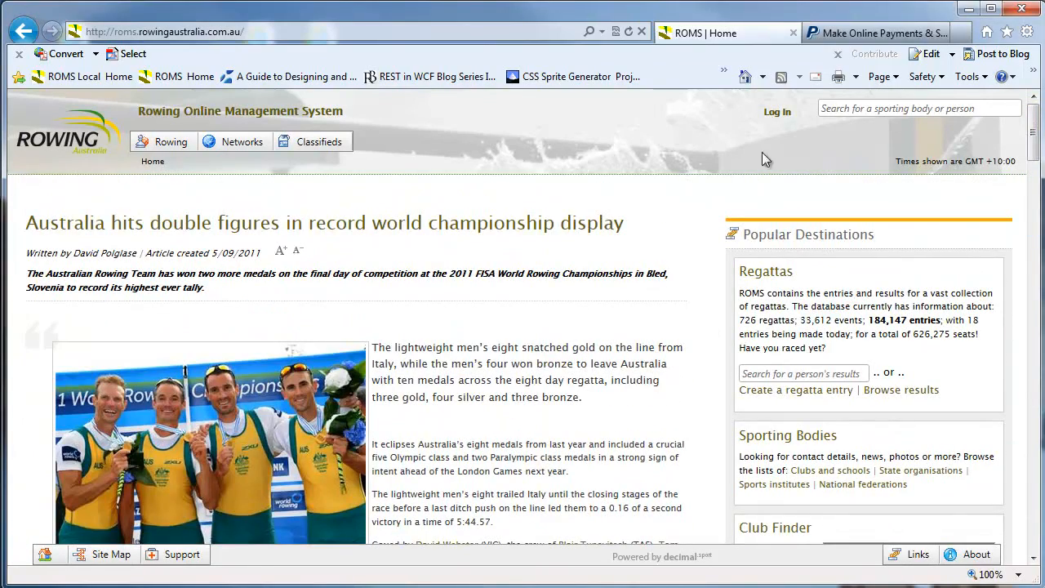
{"action": "left_click", "coordinate": [777, 112]}
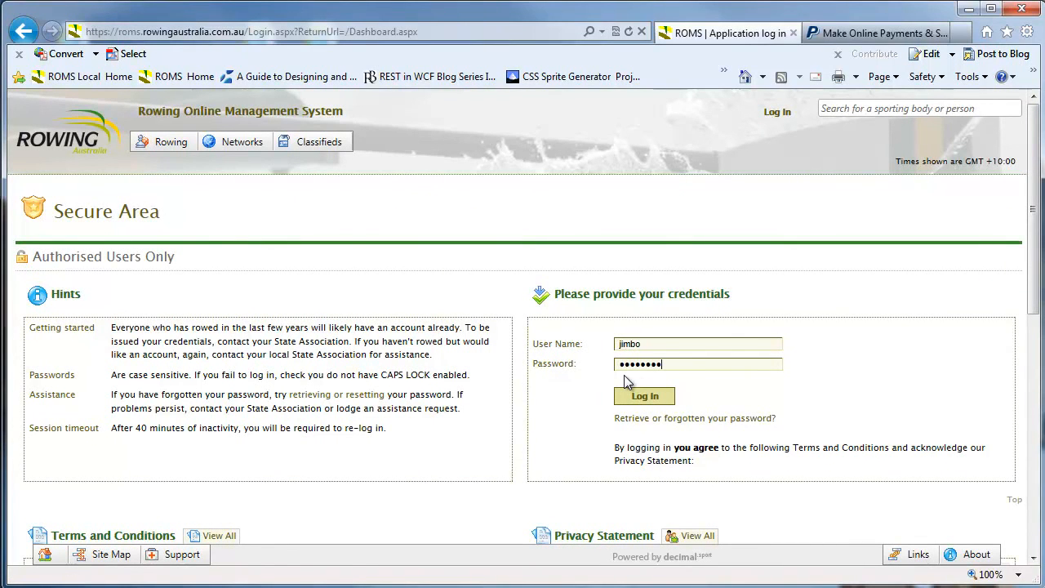
Log in with the entered credentials and return to the Home page
{"action": "left_click", "coordinate": [644, 396]}
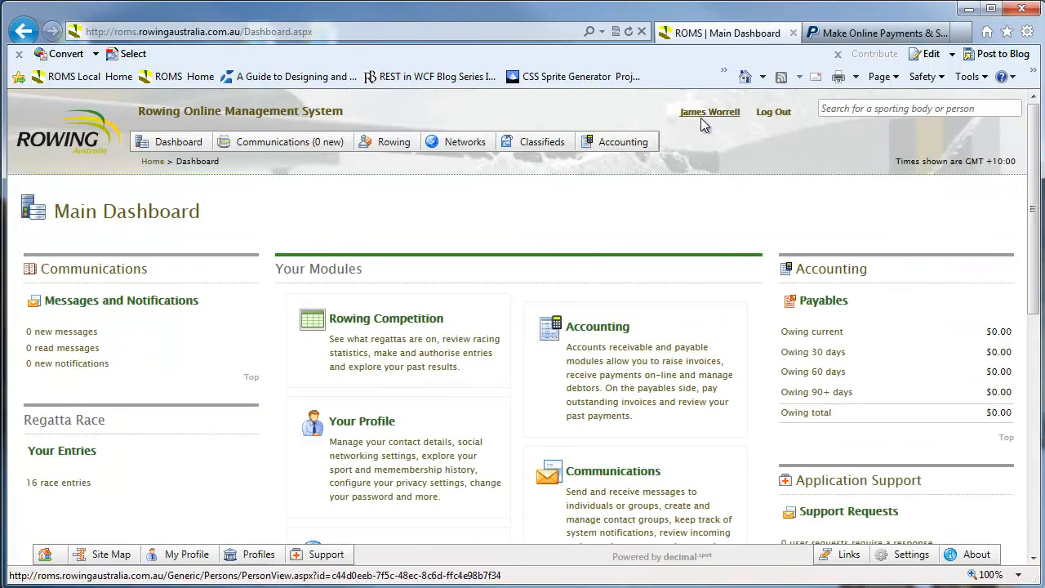
{"action": "left_click", "coordinate": [179, 147]}
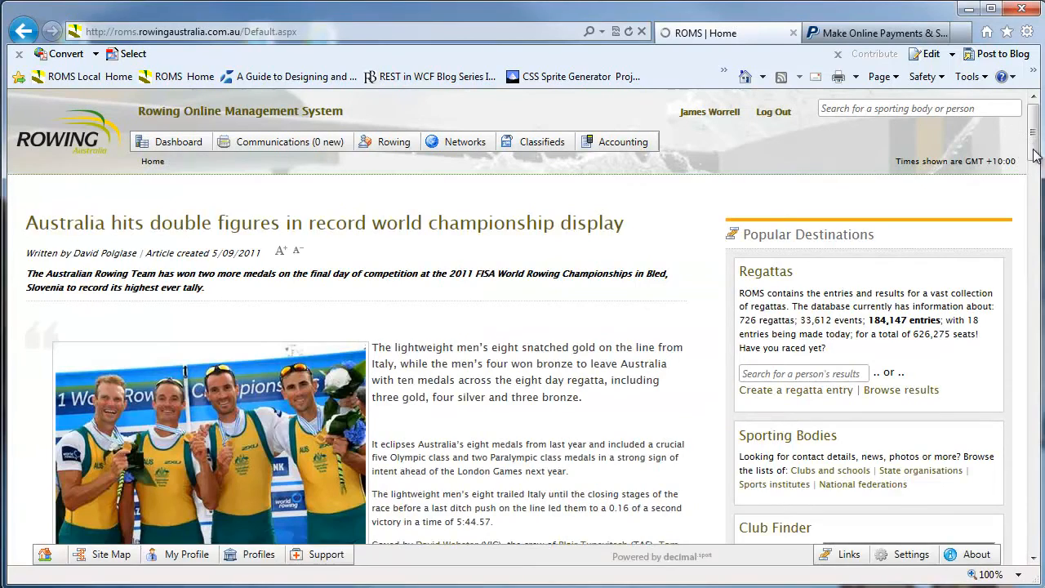
{"action": "left_click_drag", "start_coordinate": [1035, 155], "coordinate": [1035, 326]}
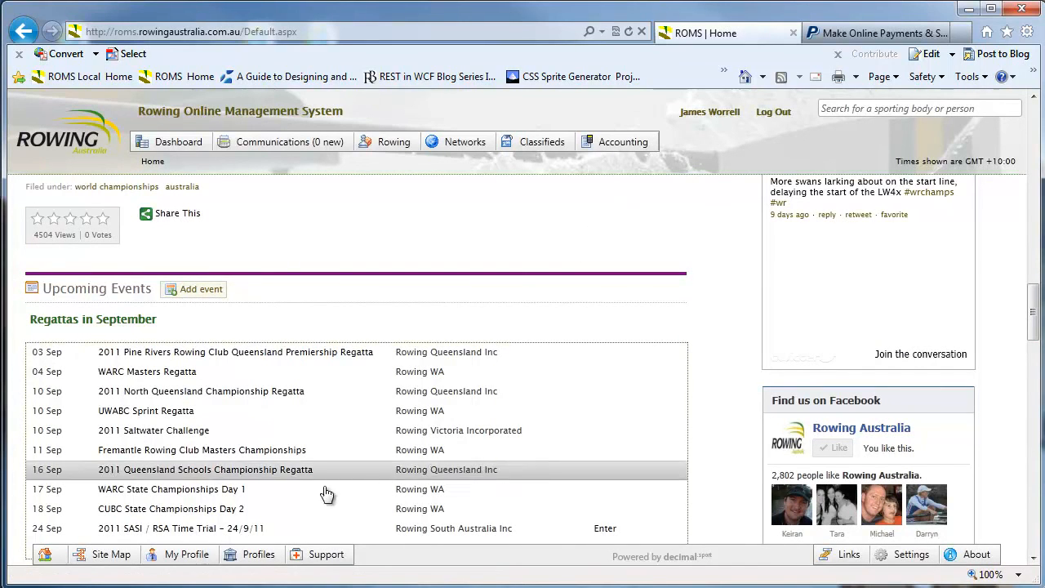
Act as Rowing Australia Limited and add a new event under Upcoming Events
{"action": "left_click", "coordinate": [254, 557]}
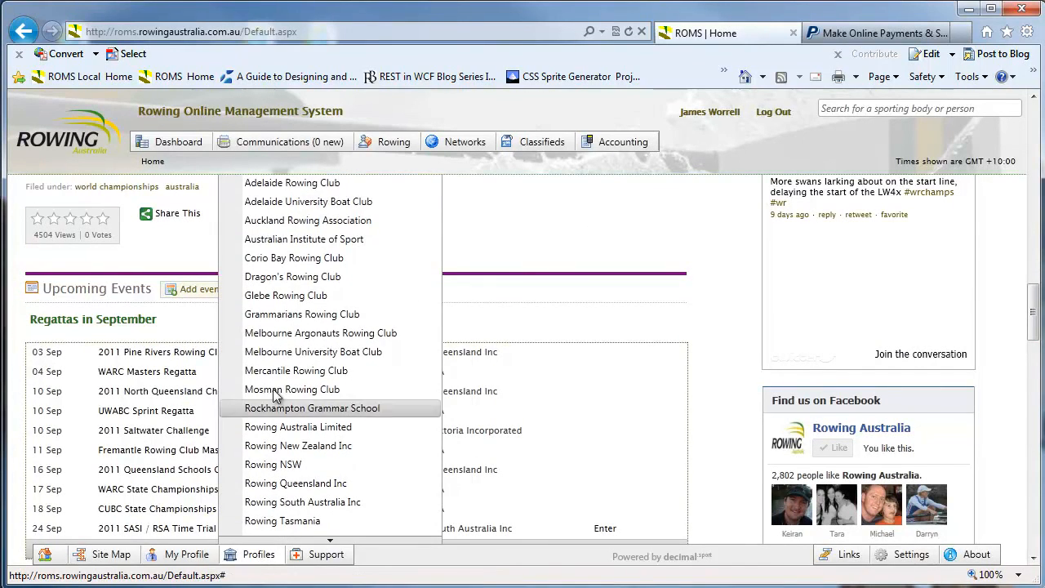
{"action": "left_click", "coordinate": [397, 432]}
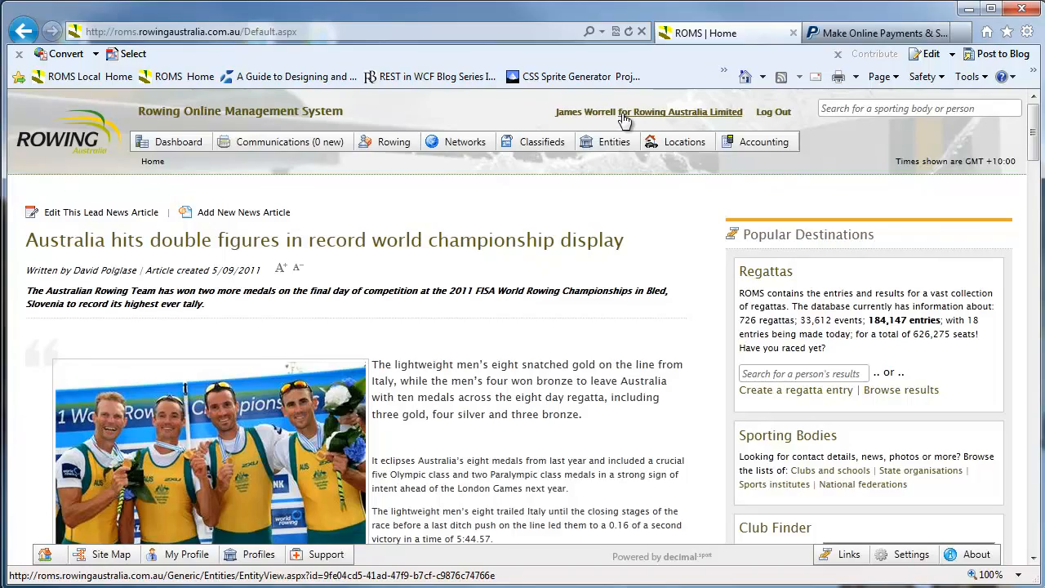
{"action": "scroll", "coordinate": [1035, 149], "scroll_direction": "down", "scroll_amount": 1}
{"action": "left_click_drag", "start_coordinate": [1035, 150], "coordinate": [1035, 299]}
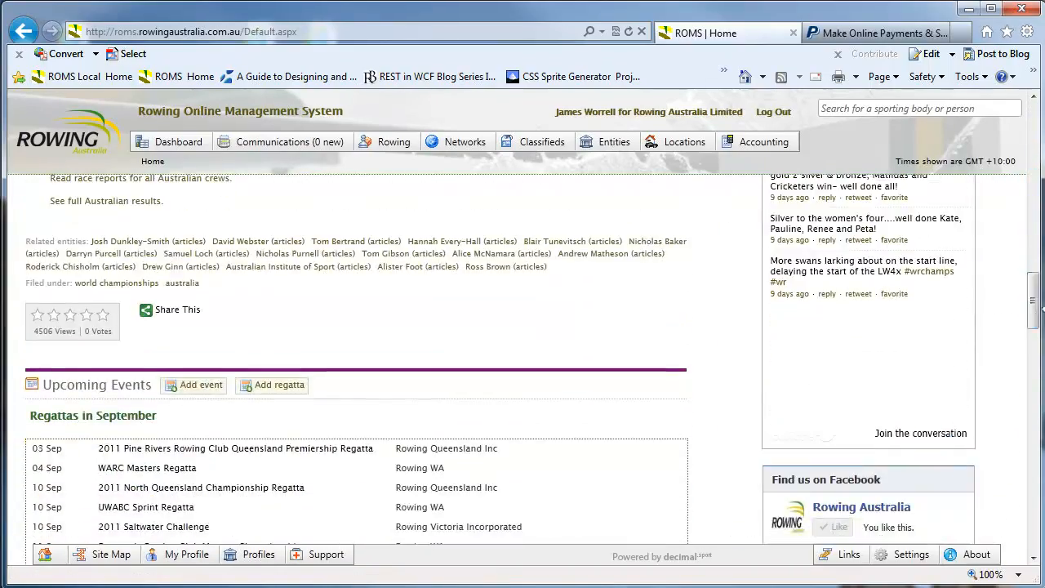
{"action": "left_click", "coordinate": [196, 385]}
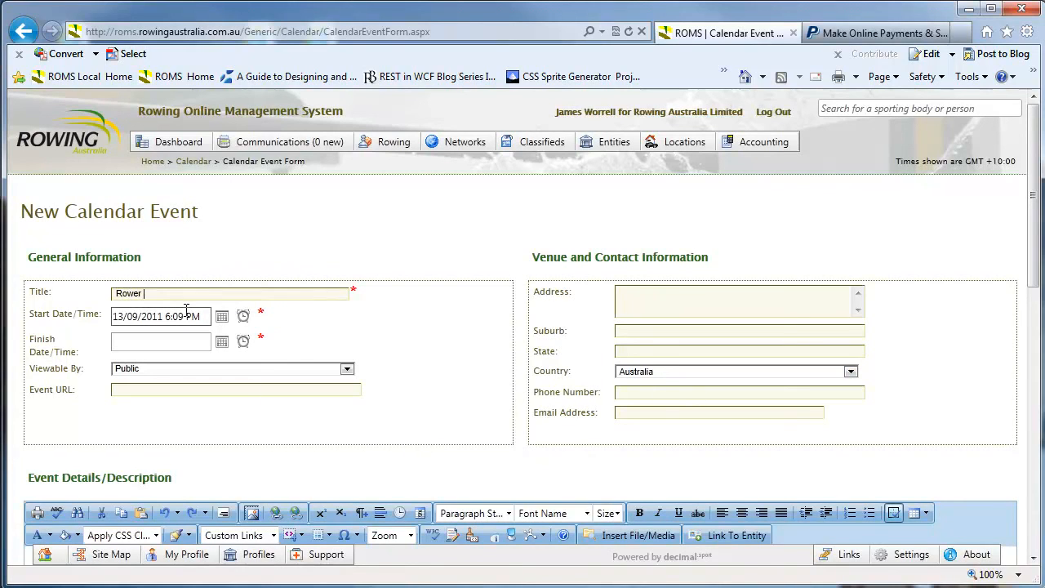
Complete the event title as '2011 Rower of the Year Annual Dinner'
{"action": "type", "text": "of the Year"}
{"action": "key", "text": "Home"}
{"action": "type", "text": "2011 "}
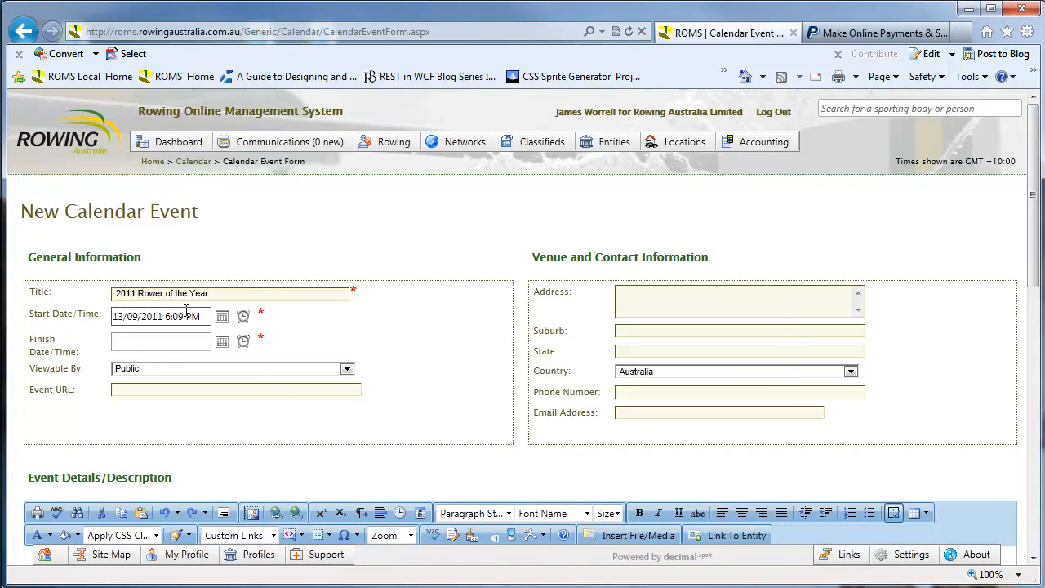
{"action": "type", "text": "al Dinner"}
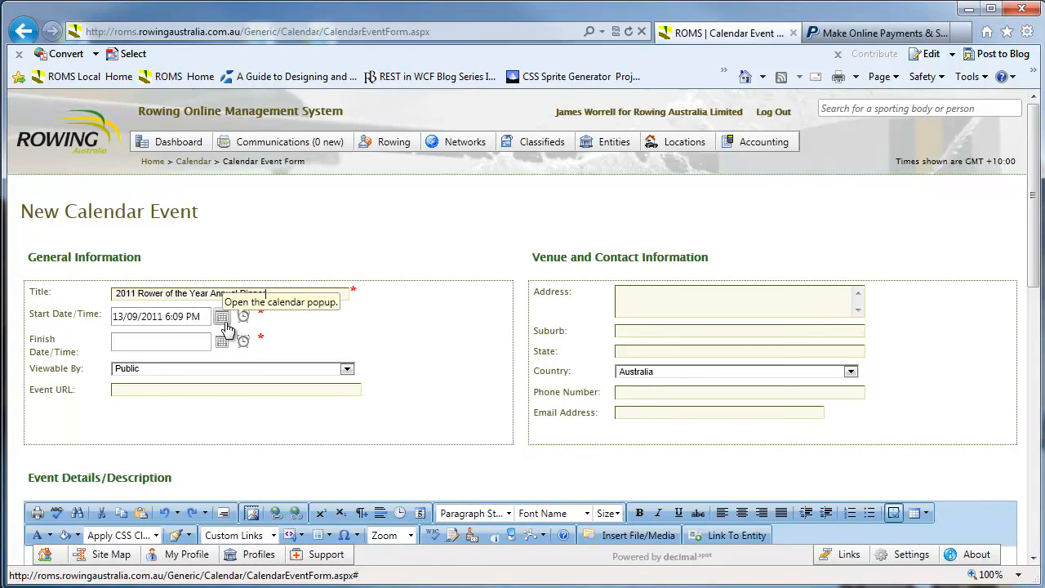
Set the event start to 30/09/2011 at 2:00 PM
{"action": "left_click", "coordinate": [222, 316]}
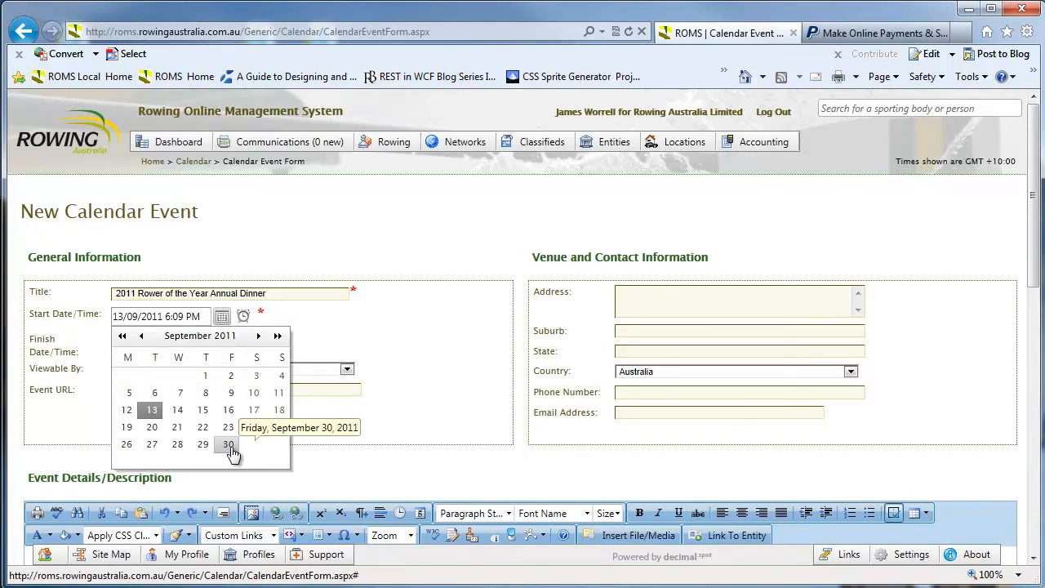
{"action": "left_click", "coordinate": [228, 444]}
{"action": "left_click", "coordinate": [243, 316]}
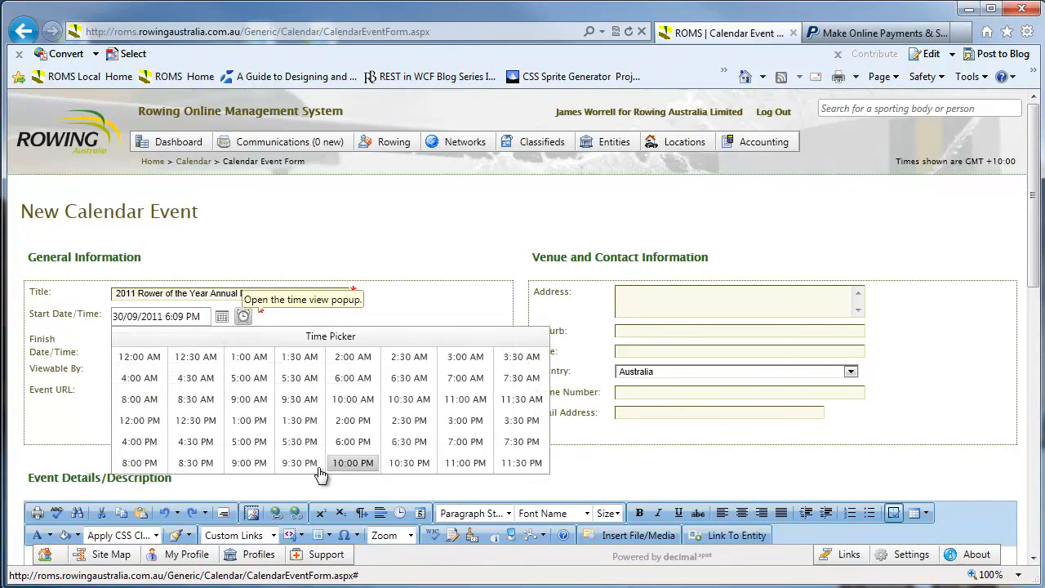
{"action": "left_click", "coordinate": [353, 420]}
{"action": "left_click", "coordinate": [151, 369]}
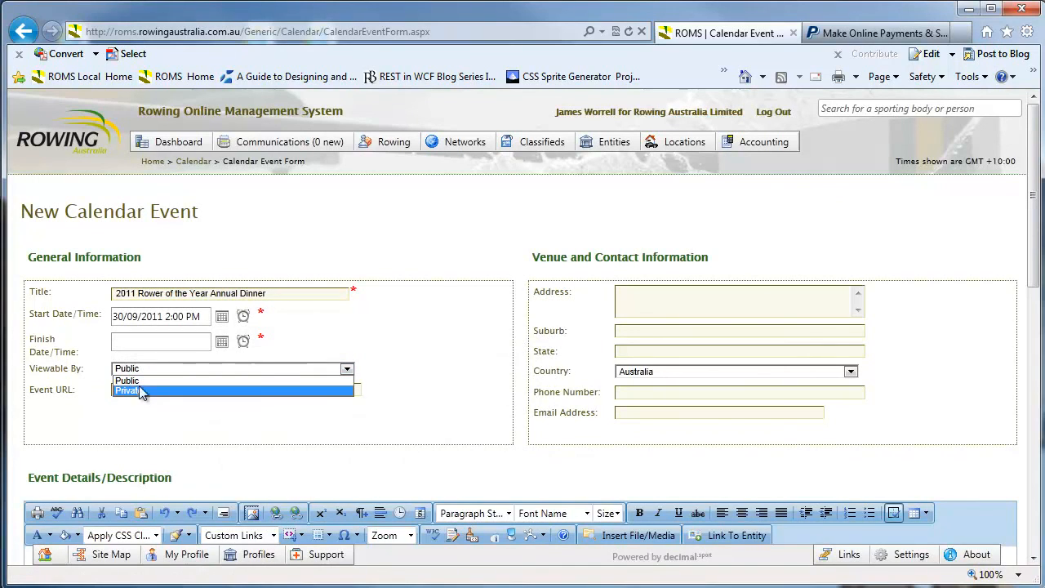
{"action": "left_click", "coordinate": [137, 417]}
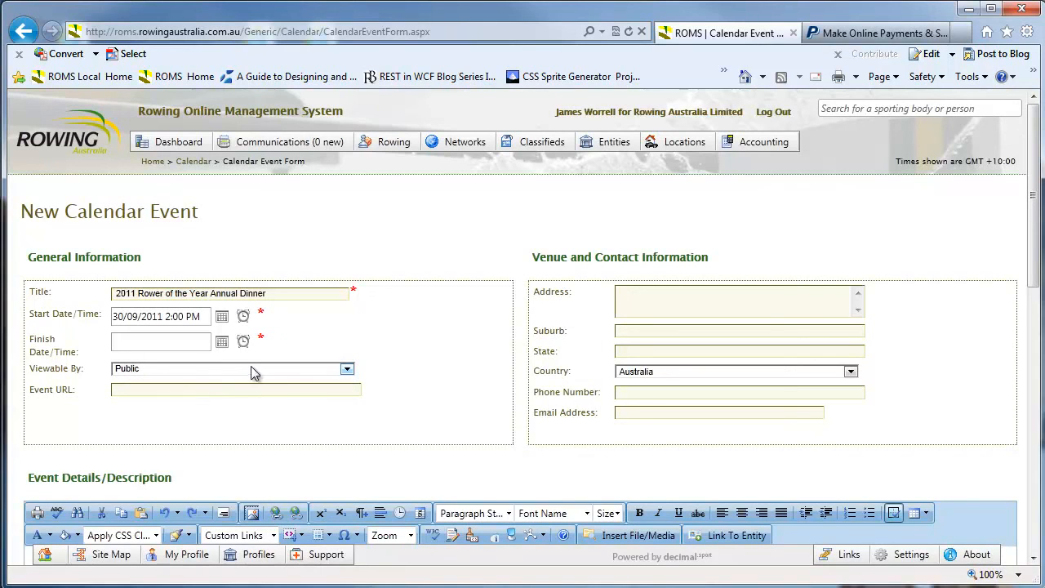
{"action": "mouse_move", "coordinate": [457, 145]}
{"action": "left_click", "coordinate": [136, 390]}
{"action": "type", "text": "http://www.rowingaustralia.com.au/"}
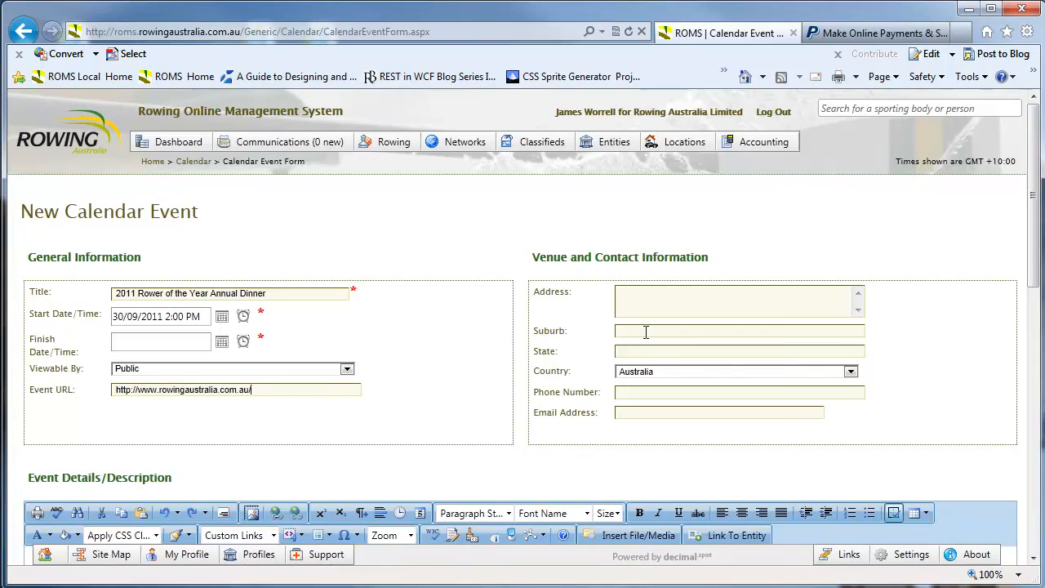
{"action": "left_click", "coordinate": [637, 392]}
Write 'Rowing Australia cordially invites you to the 2011 Rower of the Year Dinner' in the description
{"action": "scroll", "coordinate": [584, 436], "scroll_direction": "down", "scroll_amount": 2}
{"action": "scroll", "coordinate": [294, 270], "scroll_direction": "down", "scroll_amount": 2}
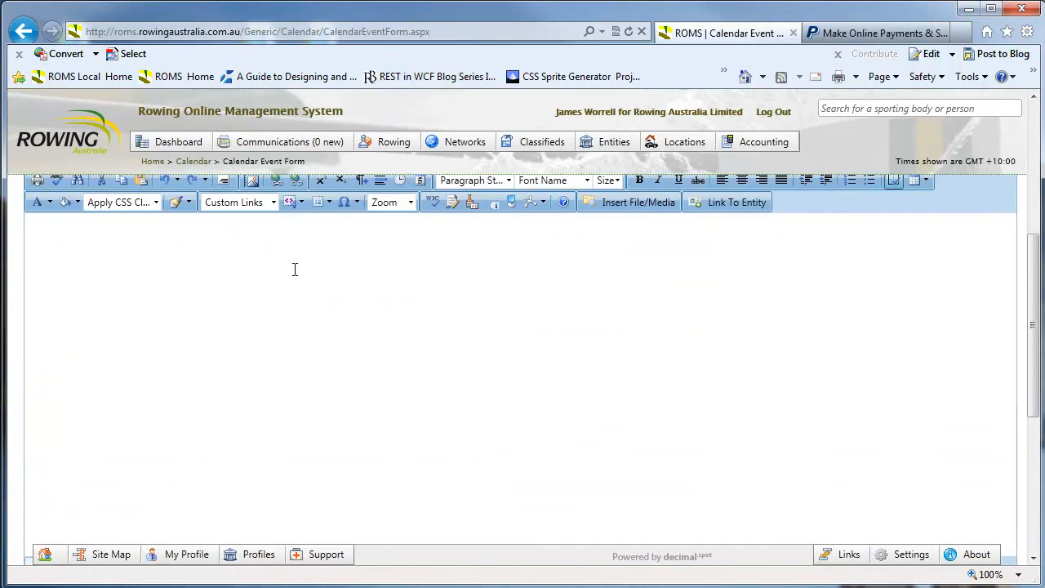
{"action": "scroll", "coordinate": [295, 266], "scroll_direction": "up", "scroll_amount": 4}
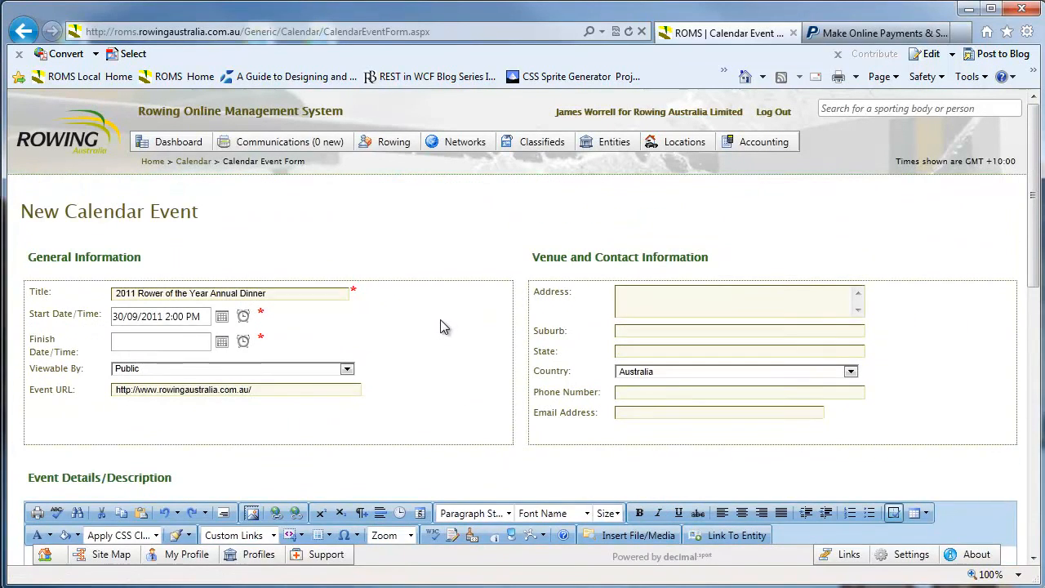
{"action": "scroll", "coordinate": [451, 374], "scroll_direction": "down", "scroll_amount": 4}
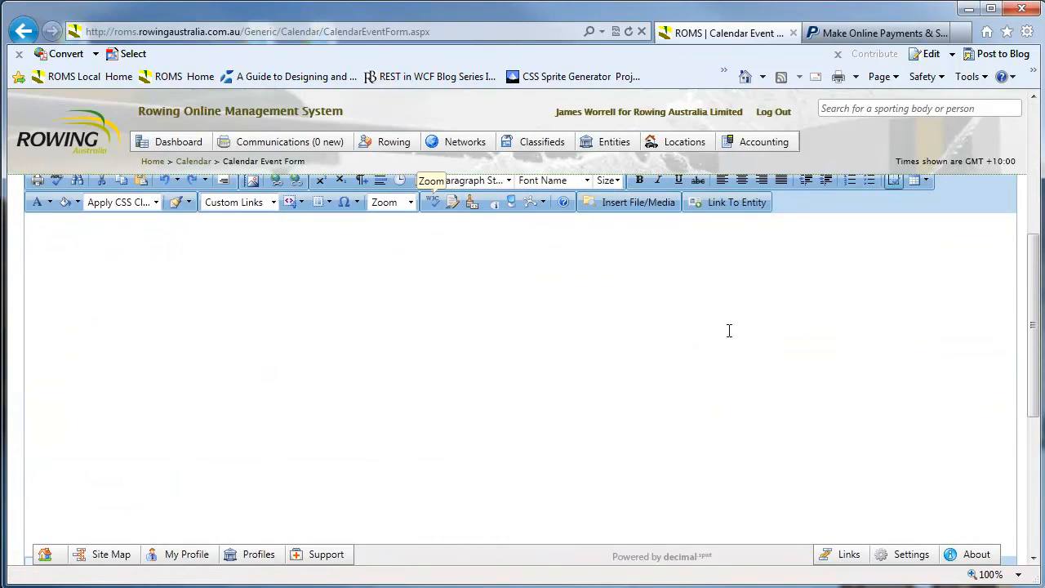
{"action": "left_click_drag", "start_coordinate": [1037, 325], "coordinate": [1039, 277]}
{"action": "left_click", "coordinate": [698, 383]}
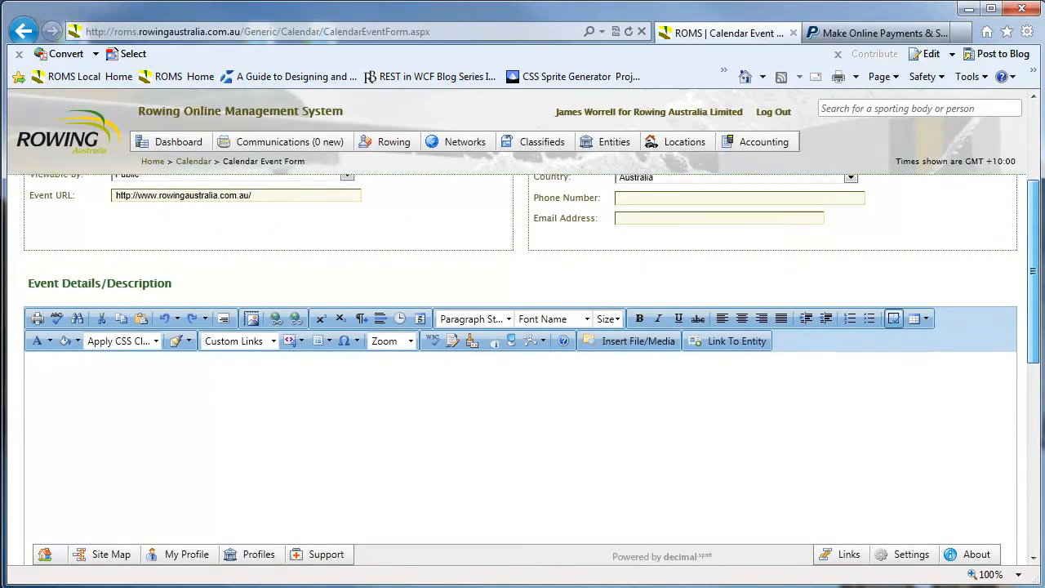
{"action": "type", "text": "2011"}
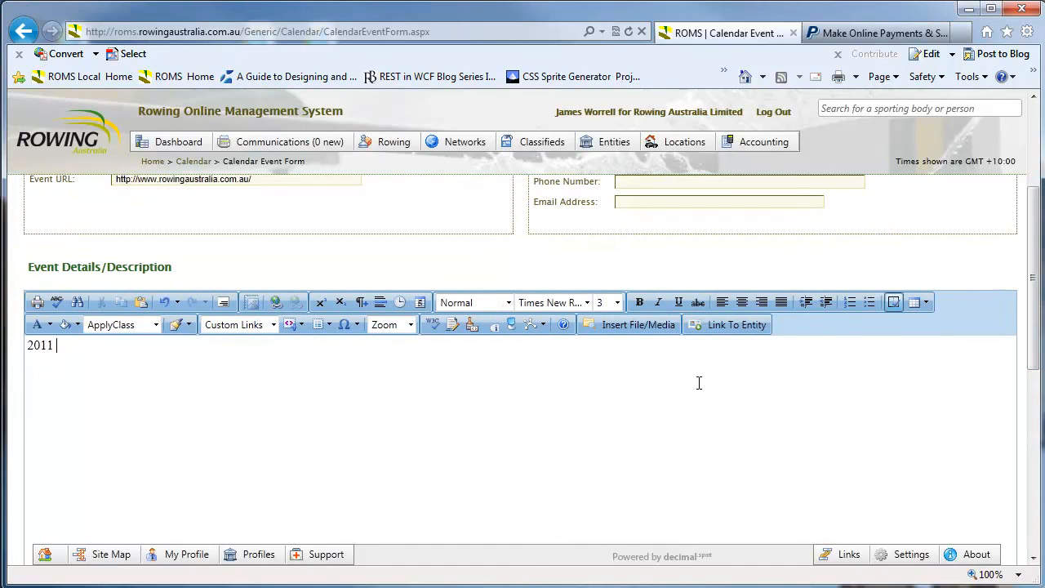
{"action": "key", "text": "ctrl+a"}
{"action": "type", "text": "Rowing Australia "}
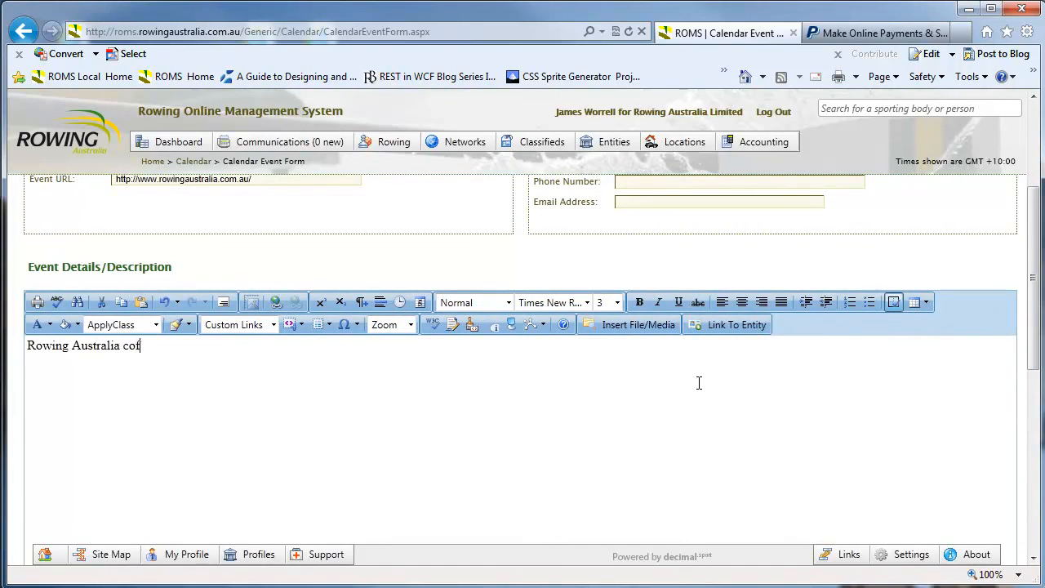
{"action": "type", "text": "cordially invites you to the 2001"}
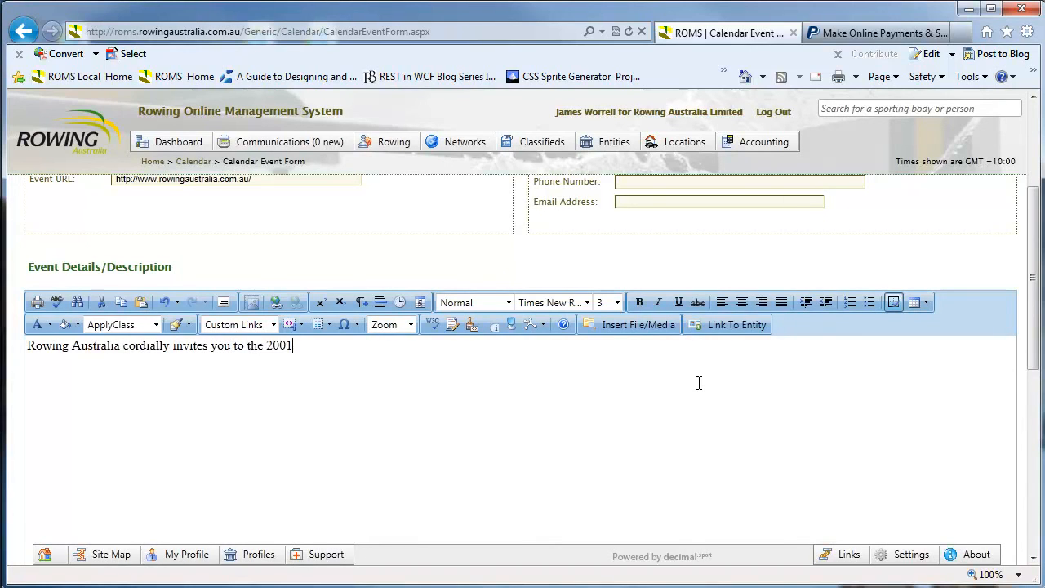
{"action": "key", "text": "BackSpace"}
{"action": "type", "text": "1 Rower of the Year Dinner"}
Add a new paragraph on $195 tickets ending 'contact Rowing Australia for more details.'
{"action": "key", "text": "Return"}
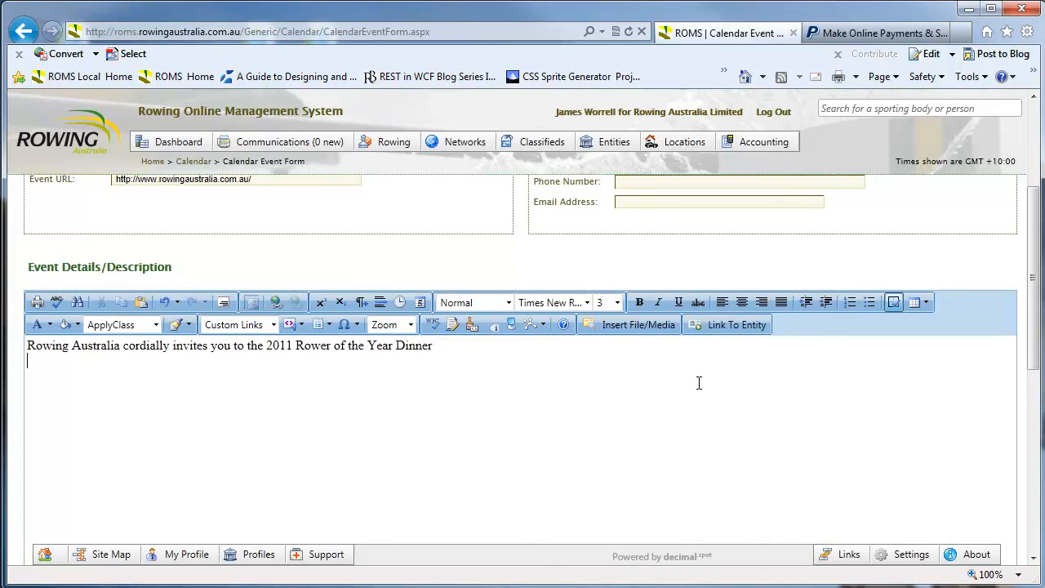
{"action": "type", "text": "PRic"}
{"action": "key", "text": "BackSpace"}
{"action": "key", "text": "BackSpace"}
{"action": "type", "text": "Toc"}
{"action": "key", "text": "BackSpace"}
{"action": "key", "text": "BackSpace"}
{"action": "type", "text": "ickets $195 each."}
{"action": "type", "text": "ase conta"}
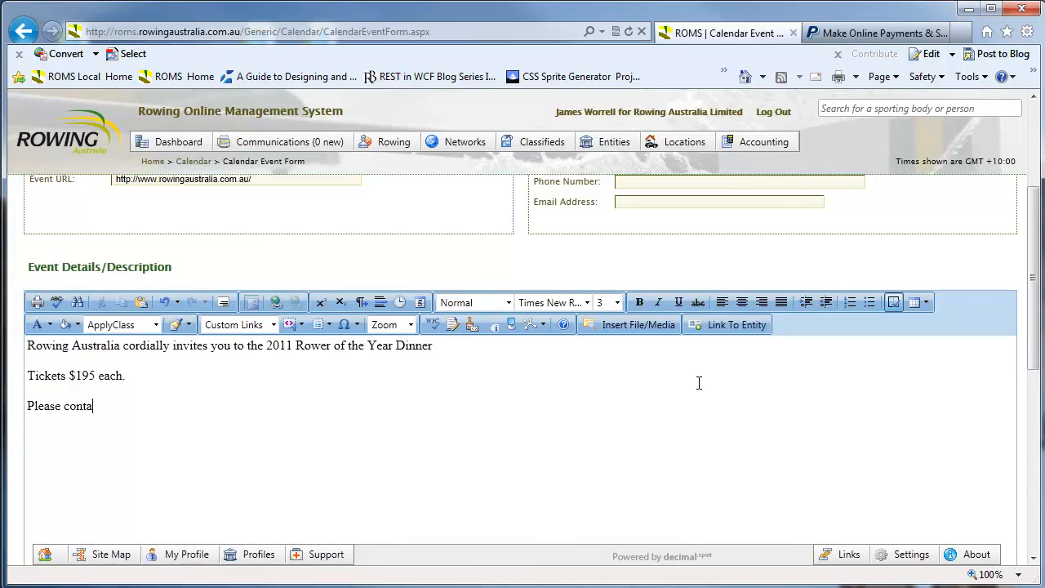
{"action": "type", "text": "ct Rowing Australia"}
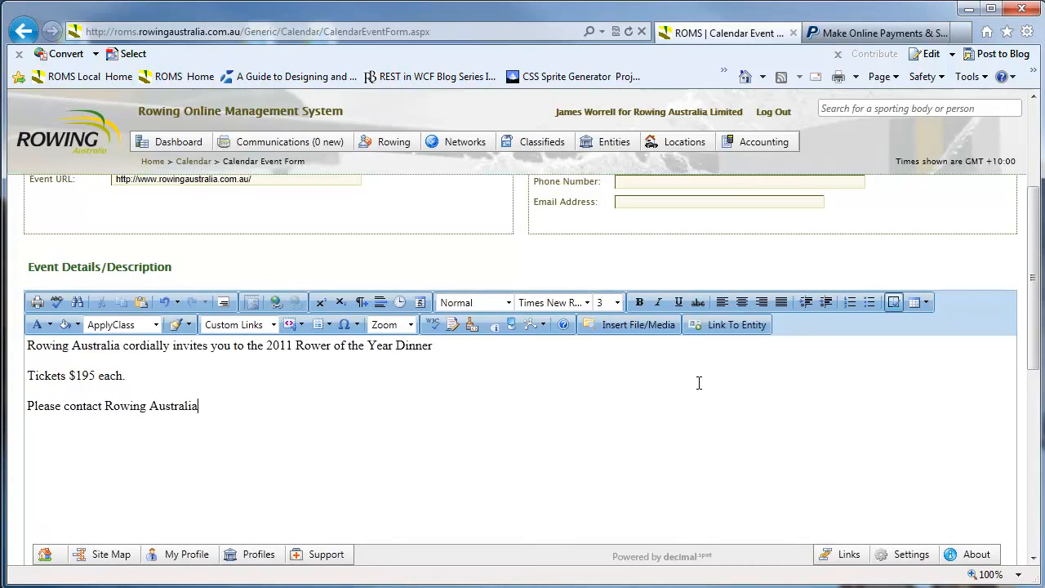
{"action": "type", "text": " for more details."}
Put Rowing Australia and the dinner title on their own lines, then select all the text
{"action": "left_click", "coordinate": [383, 348]}
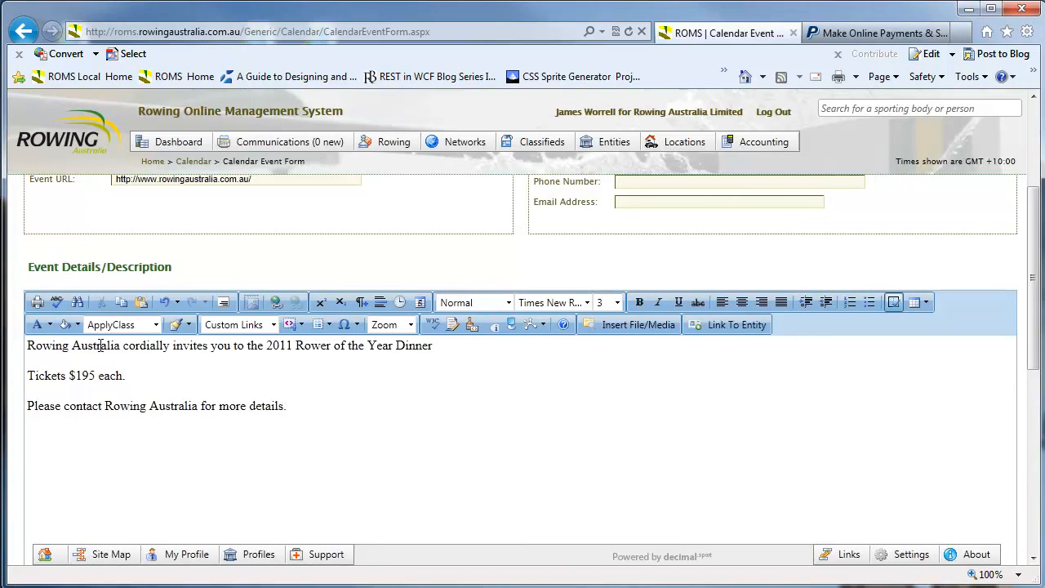
{"action": "key", "text": "Return"}
{"action": "key", "text": "Return"}
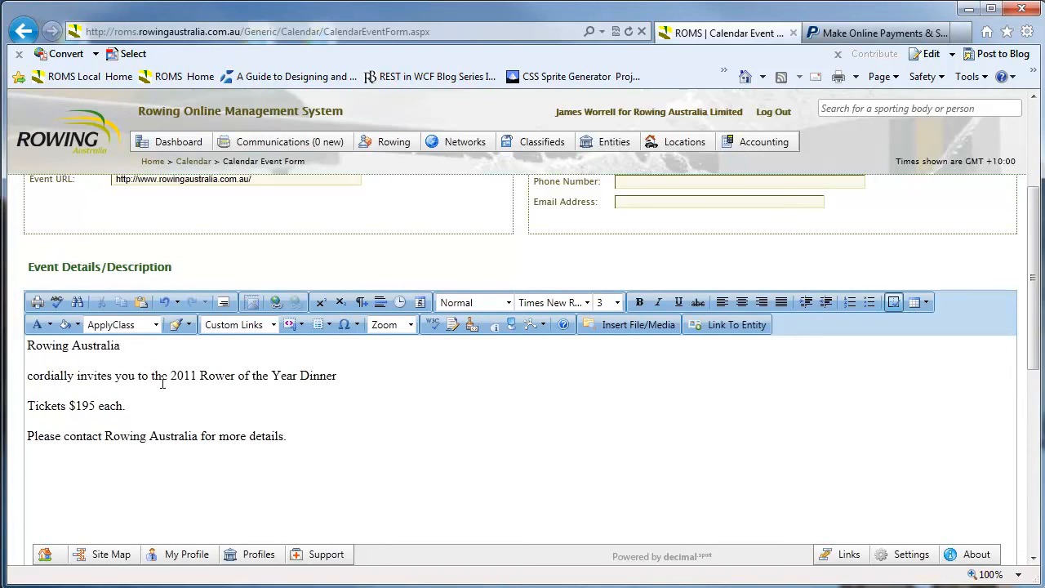
{"action": "key", "text": "Return"}
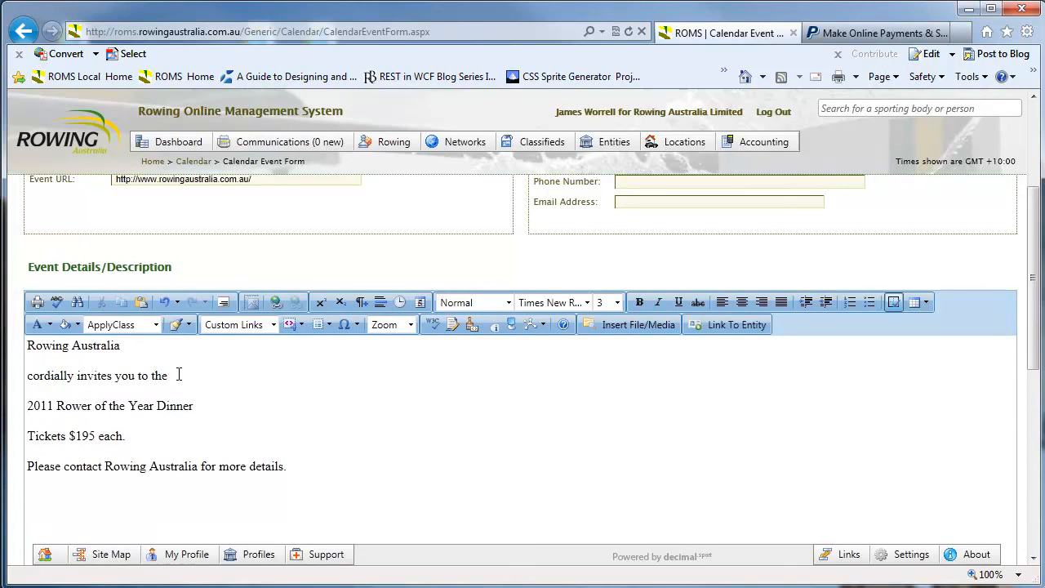
{"action": "key", "text": "ctrl+a"}
Centre the invitation lines down to the ticket price
{"action": "left_click", "coordinate": [160, 441]}
{"action": "left_click_drag", "start_coordinate": [161, 440], "coordinate": [28, 343]}
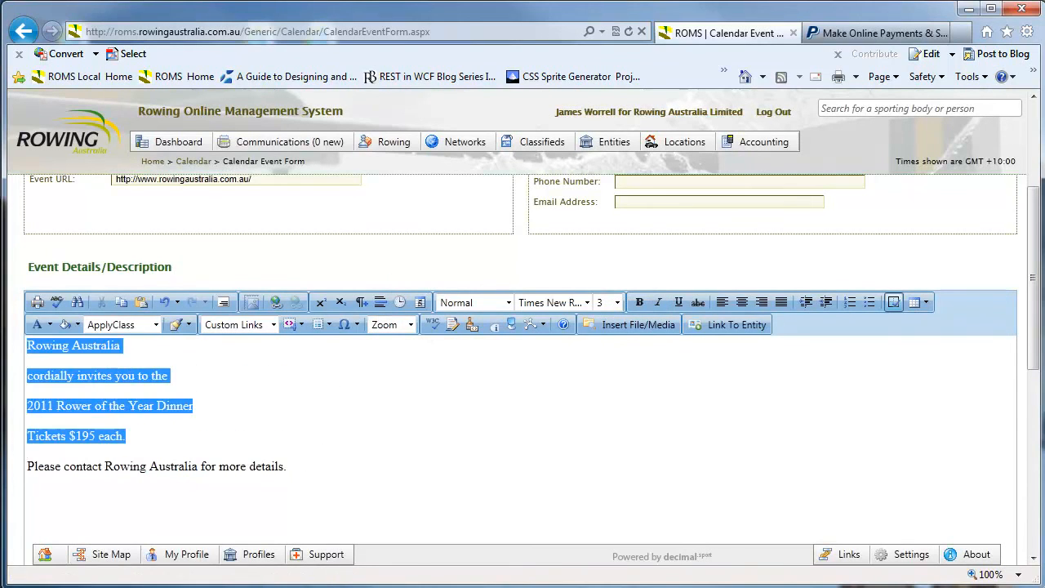
{"action": "left_click", "coordinate": [743, 302]}
{"action": "left_click", "coordinate": [521, 392]}
Link the 'Rowing Australia' line to the Rowing Australia Limited entity
{"action": "left_click_drag", "start_coordinate": [473, 345], "coordinate": [569, 346]}
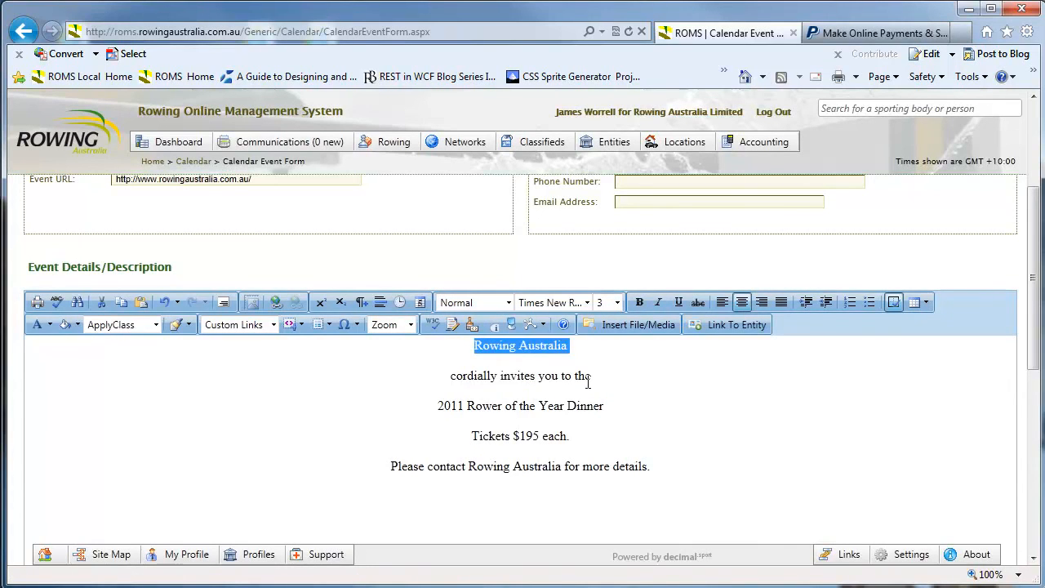
{"action": "left_click", "coordinate": [732, 326]}
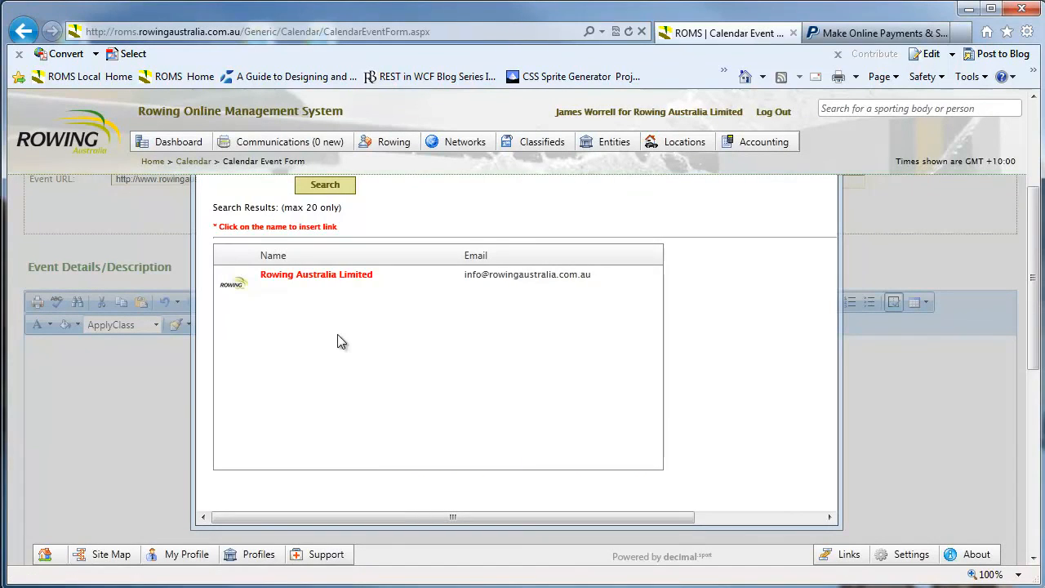
{"action": "left_click", "coordinate": [353, 278]}
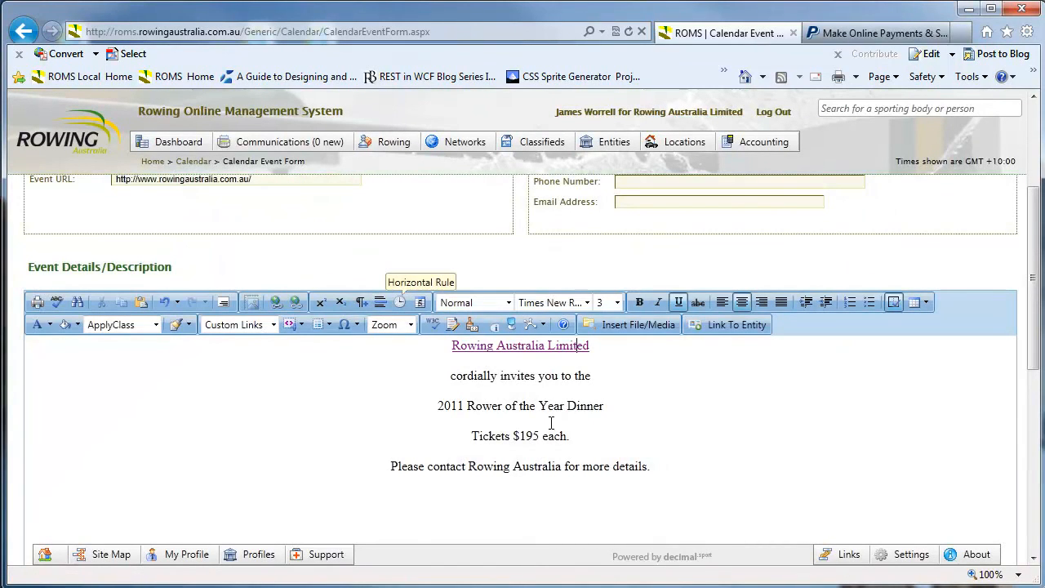
{"action": "key", "text": "Delete"}
{"action": "key", "text": "Delete"}
{"action": "key", "text": "Delete"}
{"action": "key", "text": "Delete"}
{"action": "key", "text": "Delete"}
{"action": "key", "text": "Delete"}
{"action": "key", "text": "Delete"}
{"action": "key", "text": "Delete"}
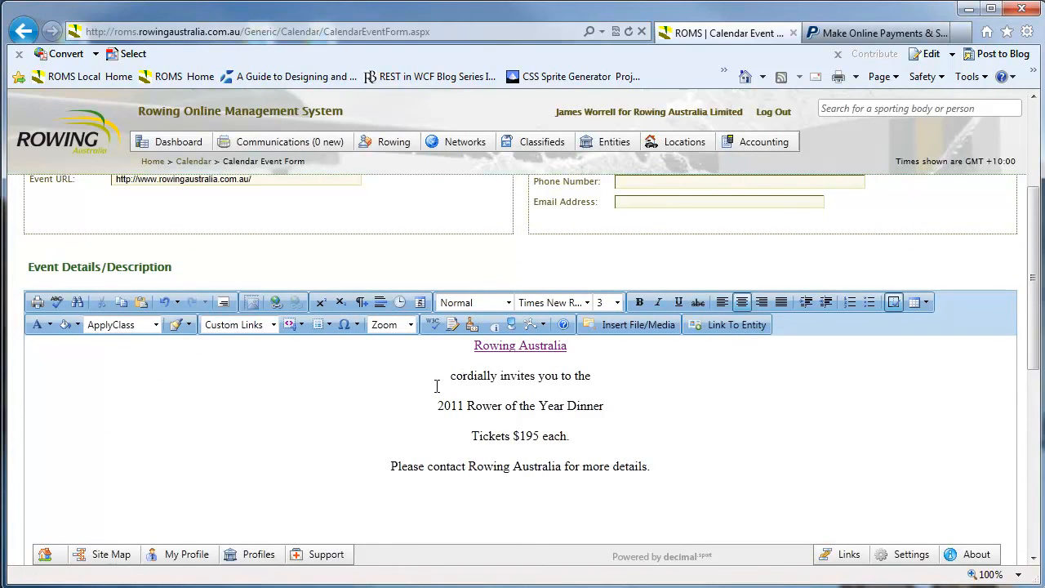
Italicise the line 'cordially invites you to the'
{"action": "left_click_drag", "start_coordinate": [454, 376], "coordinate": [592, 378]}
{"action": "key", "text": "ctrl+i"}
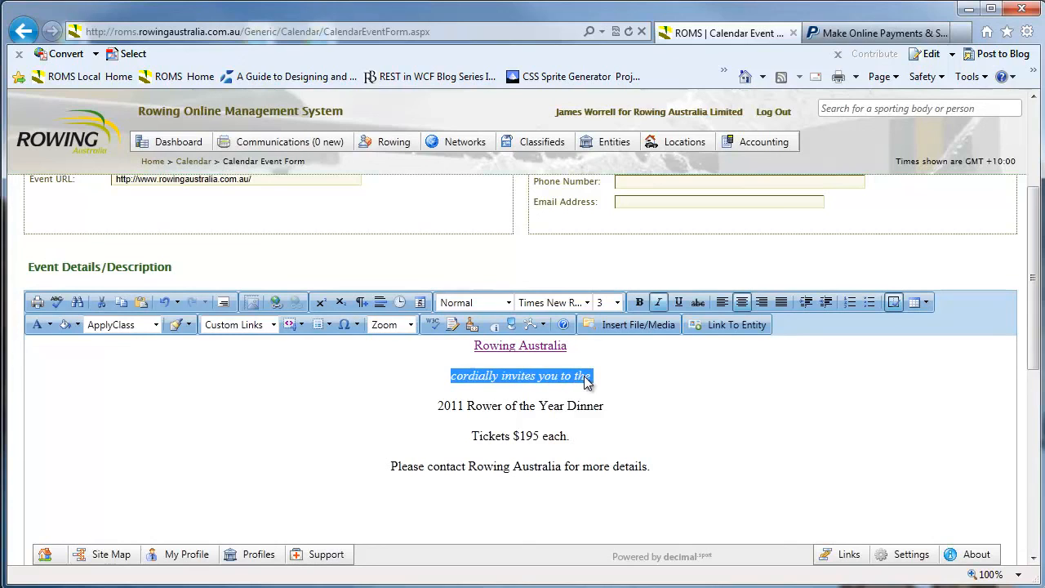
{"action": "left_click", "coordinate": [565, 406]}
Make the '2011 Rower of the Year Dinner' title bold at font size 5
{"action": "left_click_drag", "start_coordinate": [438, 406], "coordinate": [602, 407]}
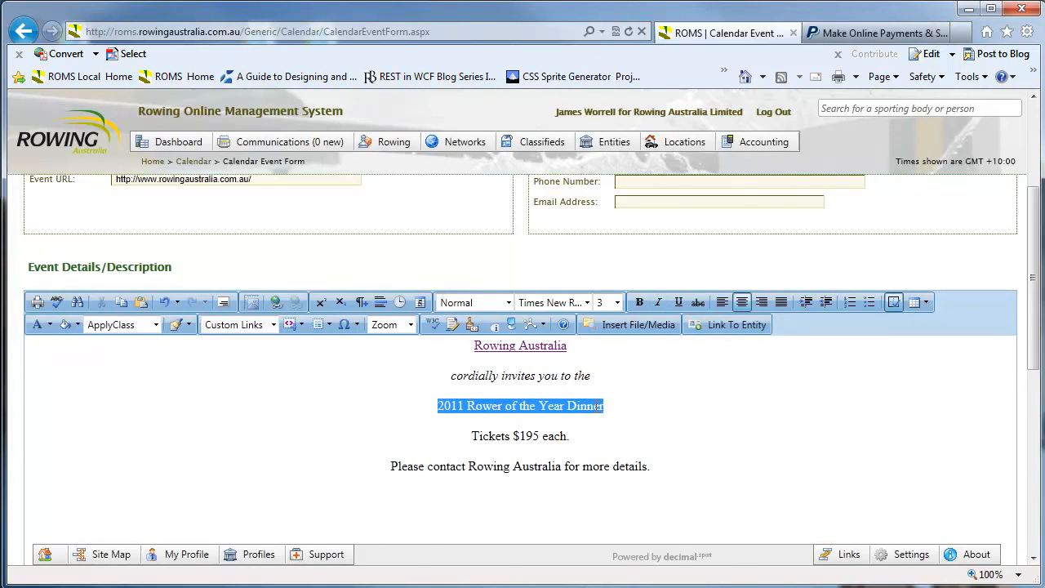
{"action": "left_click", "coordinate": [639, 302]}
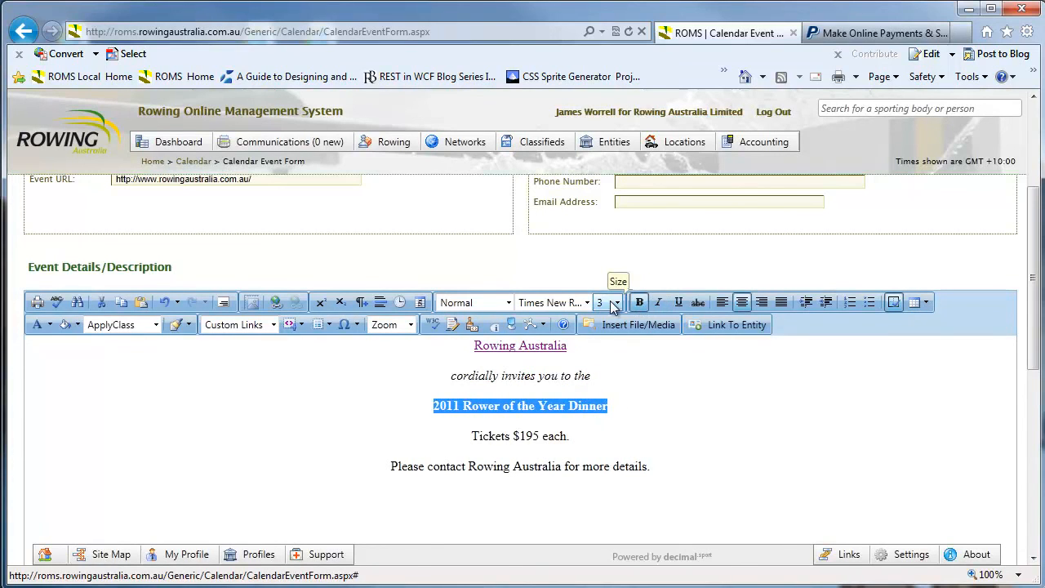
{"action": "left_click", "coordinate": [618, 303]}
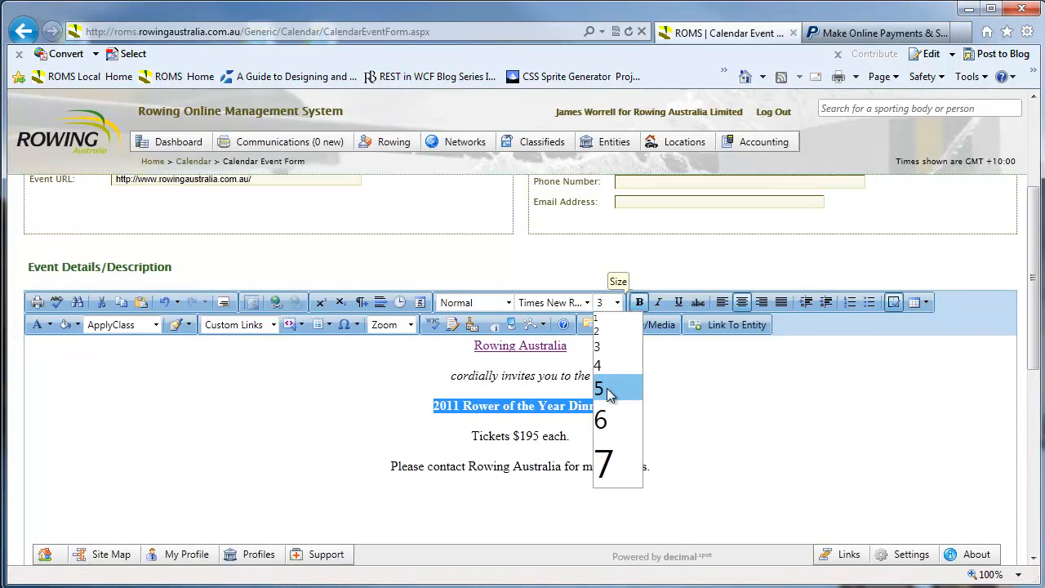
{"action": "left_click", "coordinate": [610, 388]}
{"action": "left_click", "coordinate": [530, 439]}
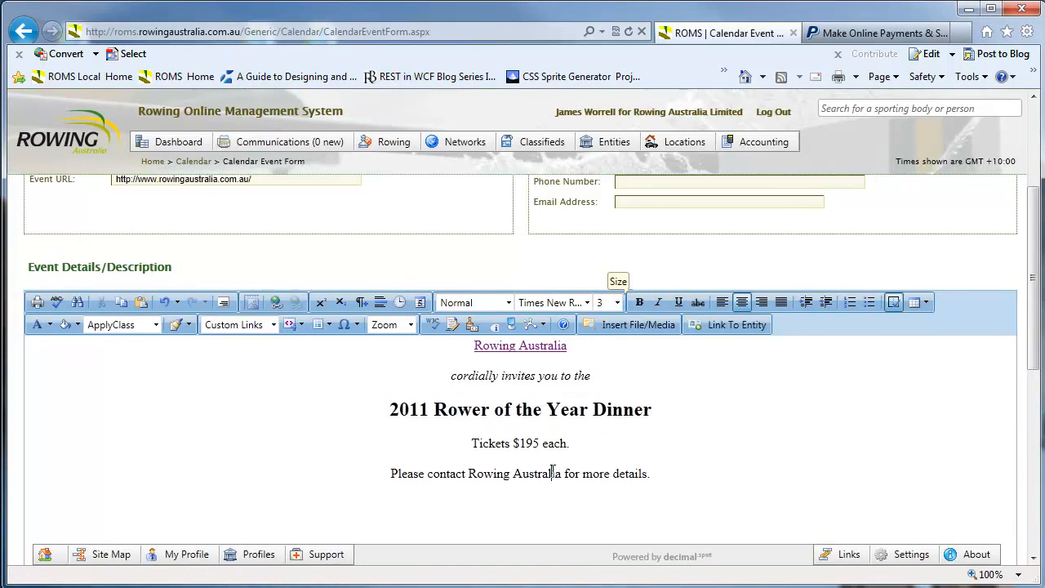
{"action": "left_click", "coordinate": [553, 472]}
{"action": "scroll", "coordinate": [597, 479], "scroll_direction": "down", "scroll_amount": 2}
{"action": "left_click", "coordinate": [665, 312]}
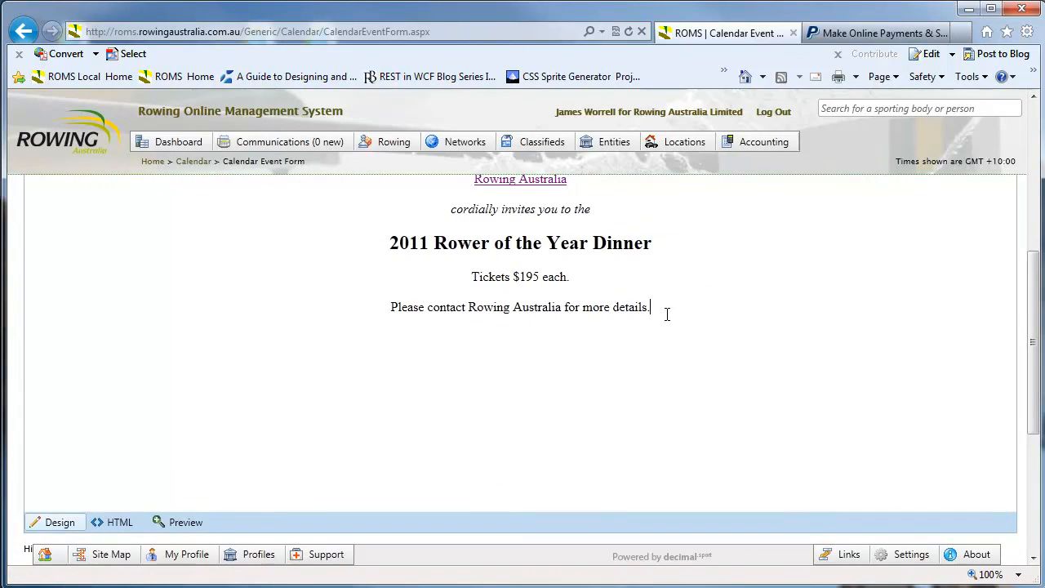
{"action": "scroll", "coordinate": [634, 296], "scroll_direction": "up", "scroll_amount": 4}
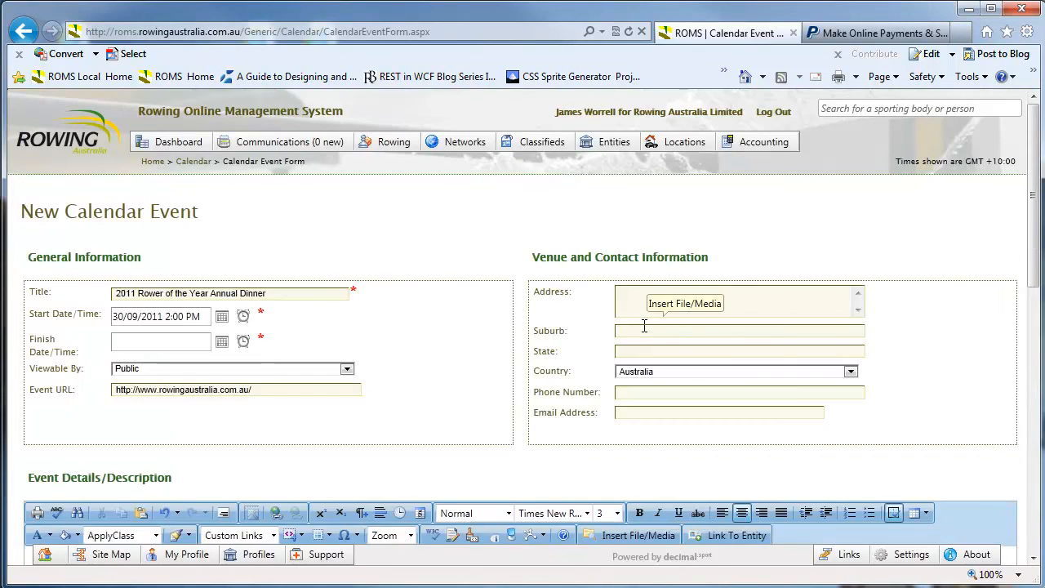
Left-align the whole invitation, keeping its link, italic line and bold title
{"action": "scroll", "coordinate": [634, 310], "scroll_direction": "down", "scroll_amount": 3}
{"action": "left_click", "coordinate": [722, 183]}
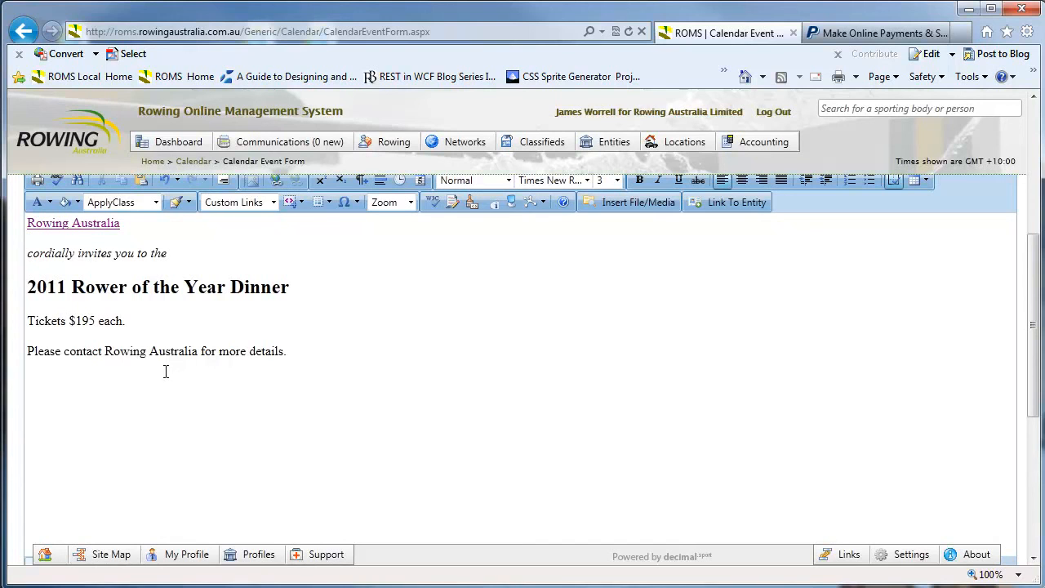
{"action": "scroll", "coordinate": [124, 289], "scroll_direction": "up", "scroll_amount": 2}
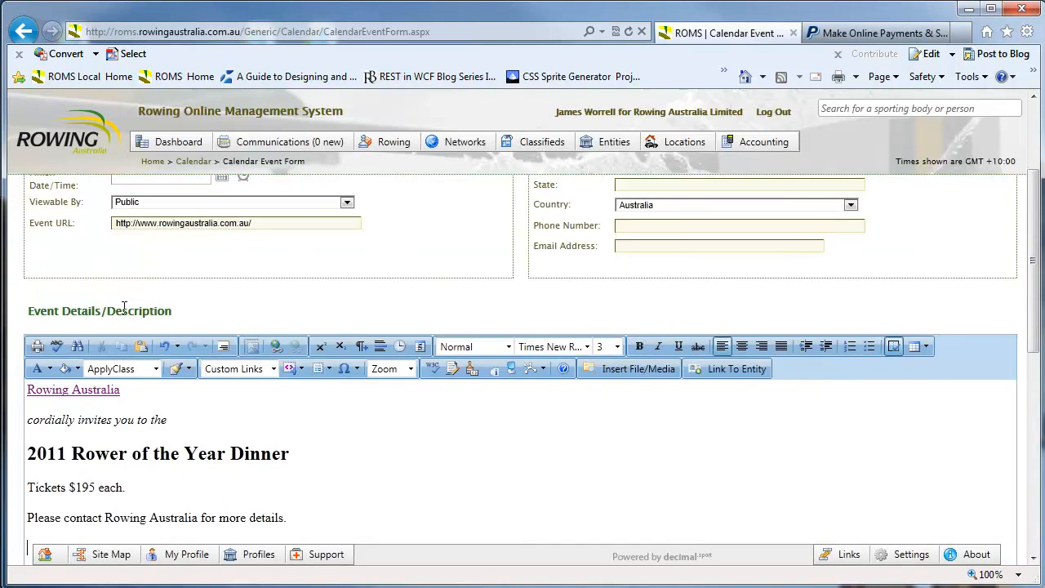
{"action": "scroll", "coordinate": [97, 270], "scroll_direction": "down", "scroll_amount": 2}
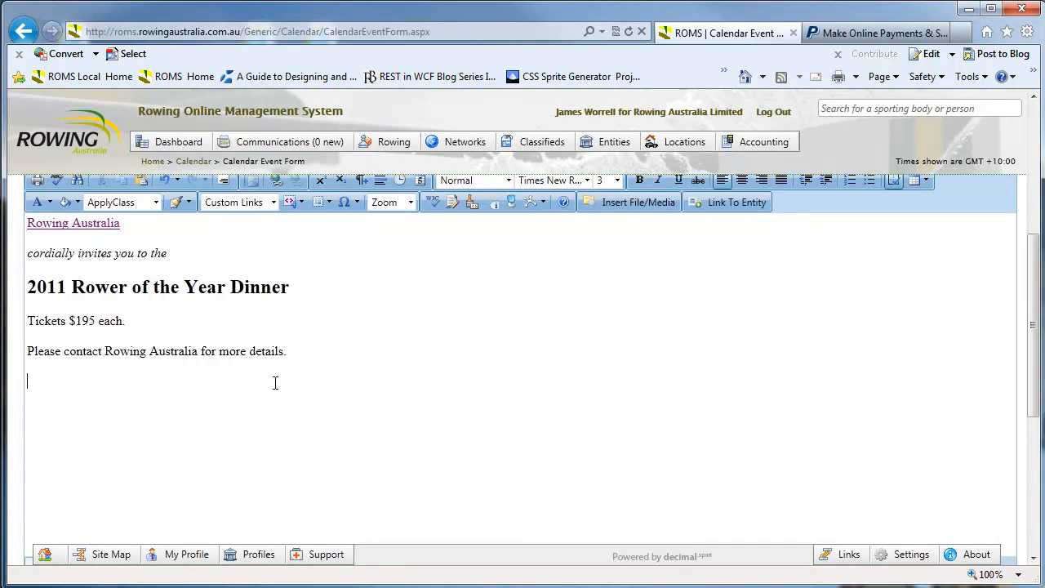
{"action": "left_click", "coordinate": [863, 31]}
Log in to PayPal and open Buy Now Buttons under Merchant Services
{"action": "left_click", "coordinate": [833, 314]}
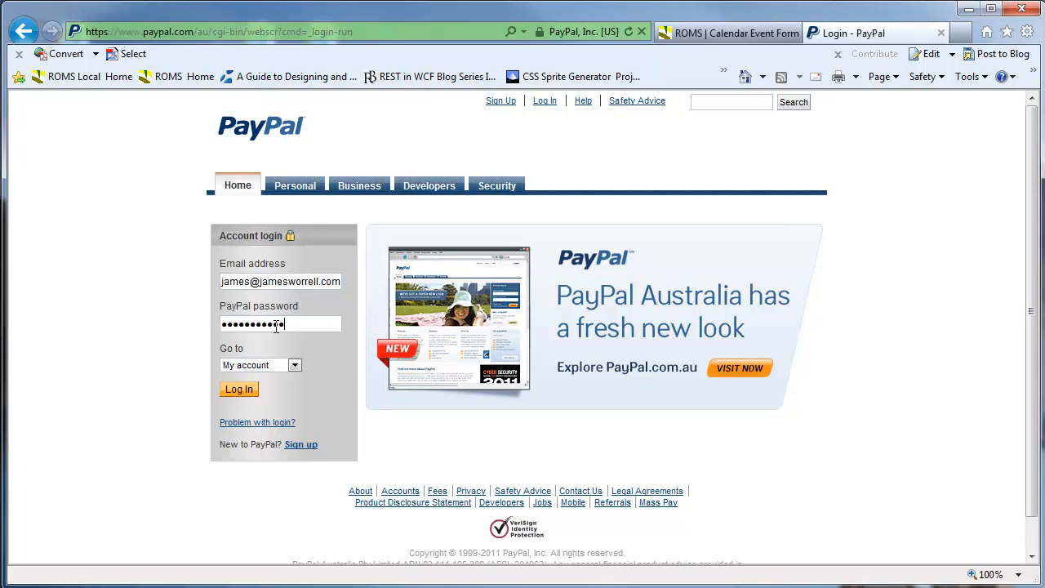
{"action": "left_click", "coordinate": [241, 390]}
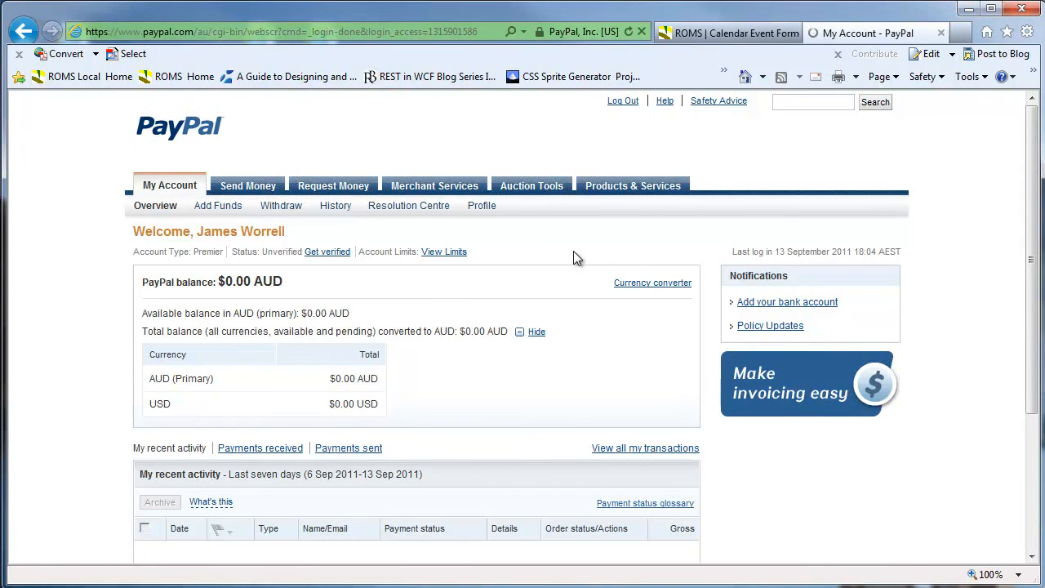
{"action": "left_click", "coordinate": [433, 187]}
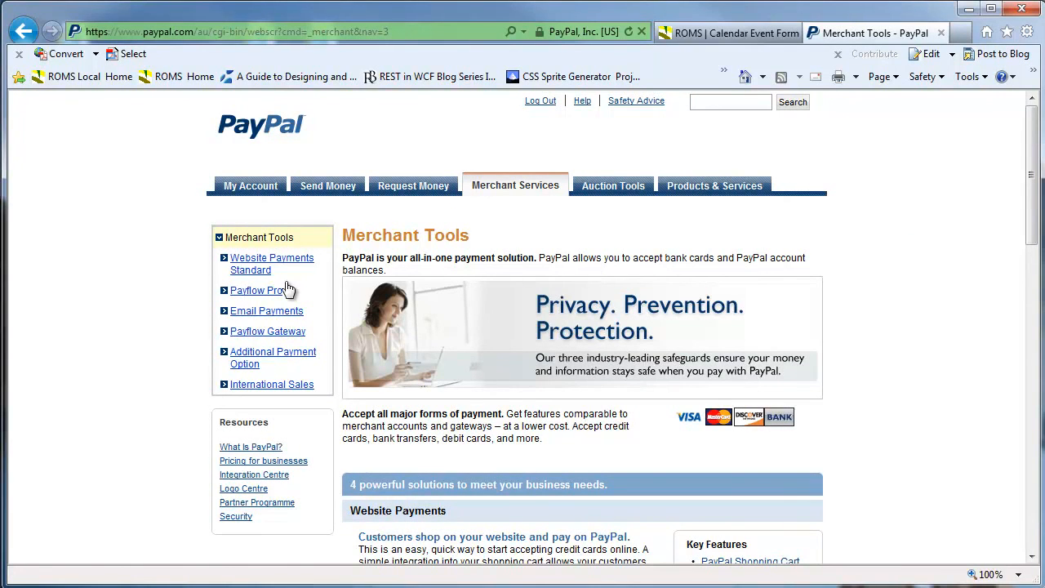
{"action": "scroll", "coordinate": [497, 272], "scroll_direction": "down", "scroll_amount": 3}
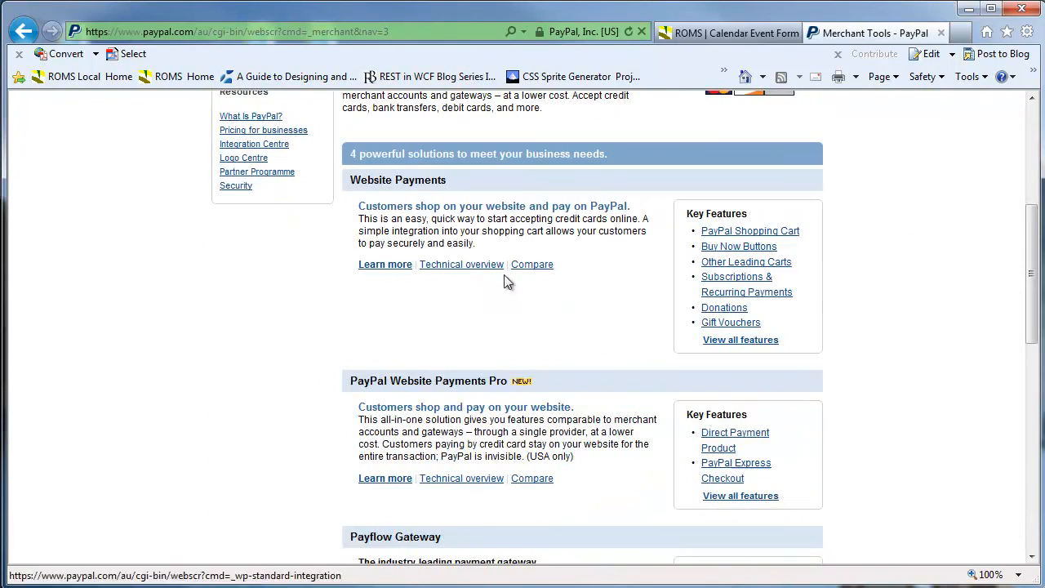
{"action": "left_click_drag", "start_coordinate": [1030, 271], "coordinate": [1031, 268]}
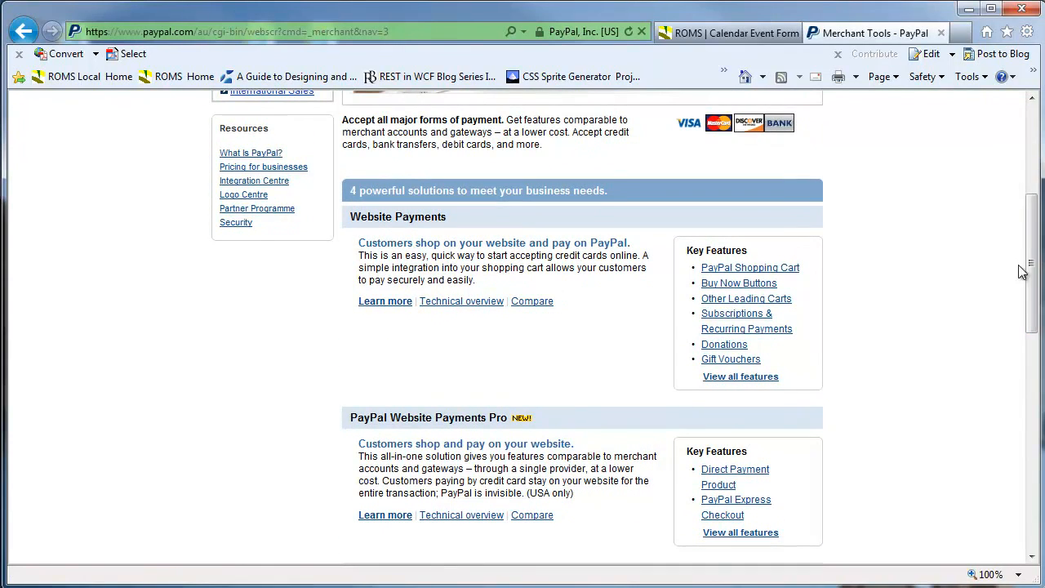
{"action": "left_click", "coordinate": [746, 286]}
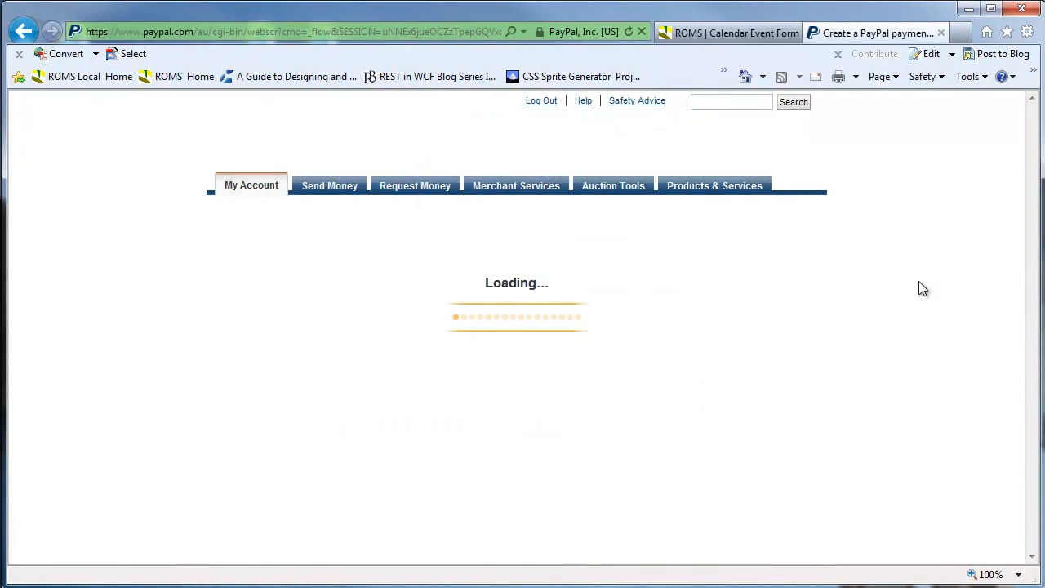
Set up a Buy Now button for '2011 Rower of the Year Ticket' priced at 195 AUD
{"action": "left_click_drag", "start_coordinate": [1031, 190], "coordinate": [1030, 251]}
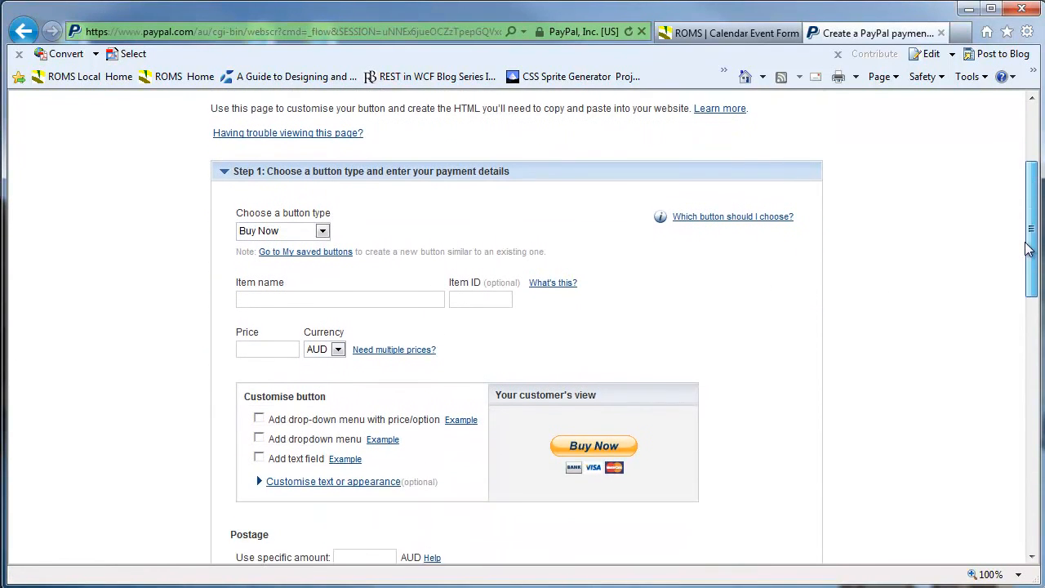
{"action": "left_click", "coordinate": [311, 229]}
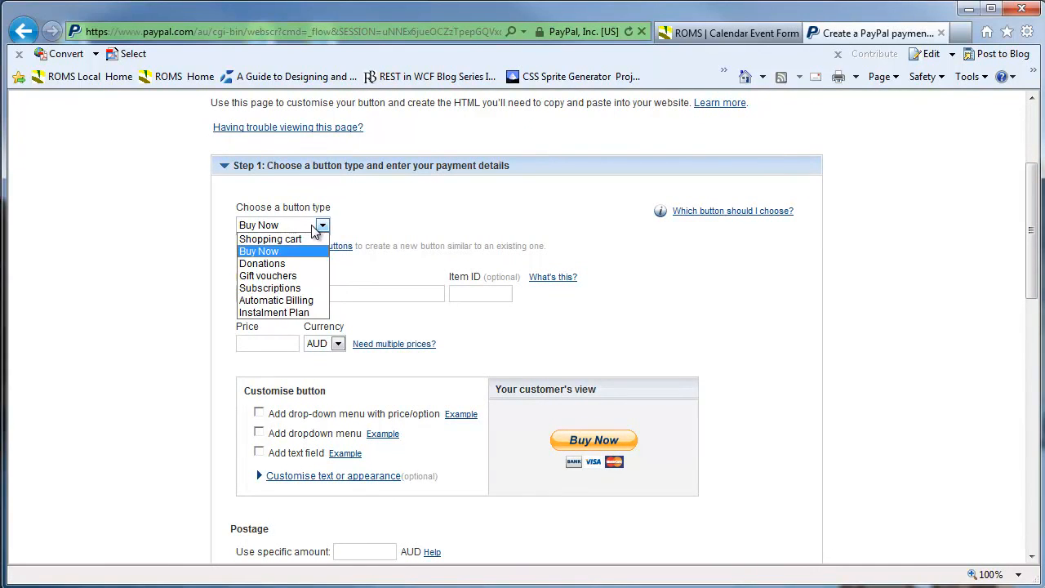
{"action": "left_click", "coordinate": [149, 226]}
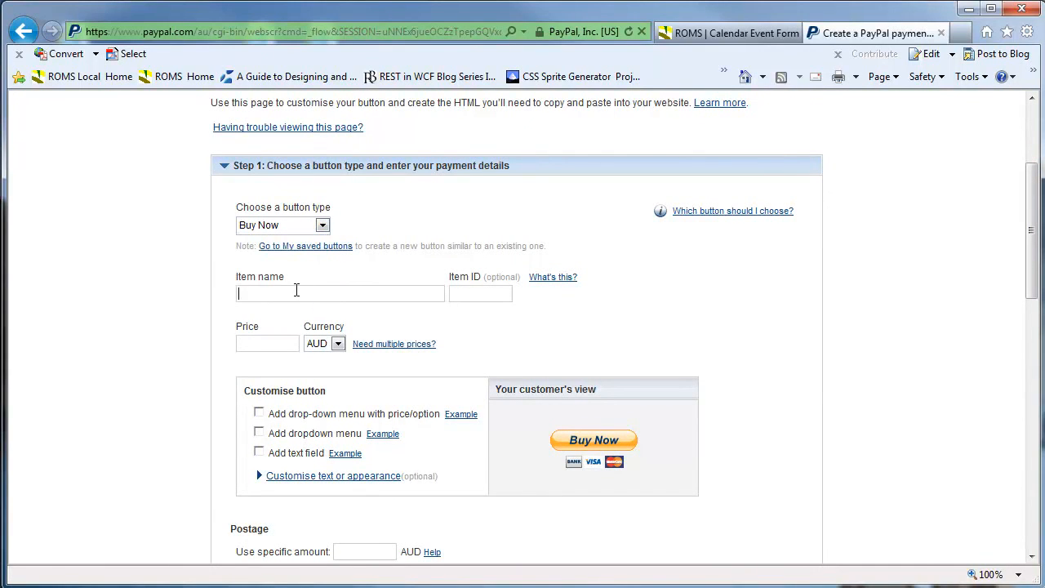
{"action": "left_click", "coordinate": [297, 289]}
{"action": "type", "text": "2011 Rowin"}
{"action": "key", "text": "BackSpace"}
{"action": "key", "text": "BackSpace"}
{"action": "key", "text": "BackSpace"}
{"action": "key", "text": "BackSpace"}
{"action": "type", "text": "of the Year Ticket"}
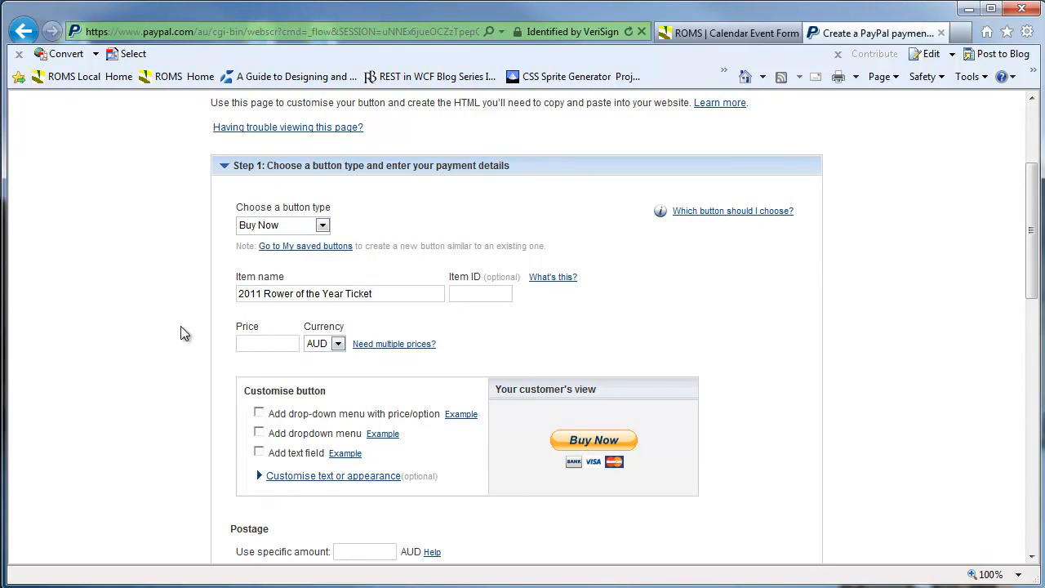
{"action": "left_click", "coordinate": [256, 342]}
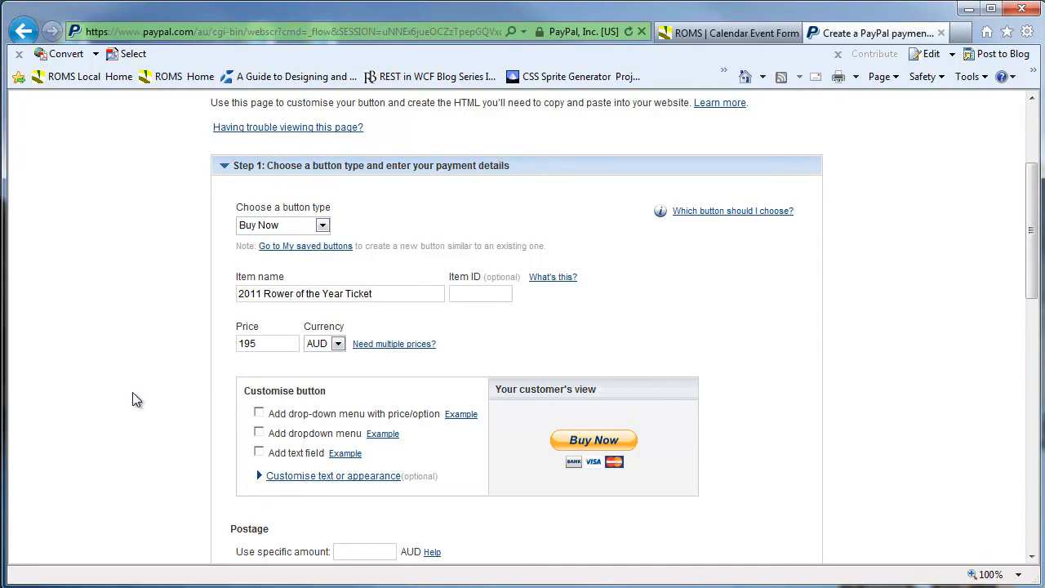
{"action": "scroll", "coordinate": [135, 399], "scroll_direction": "down", "scroll_amount": 3}
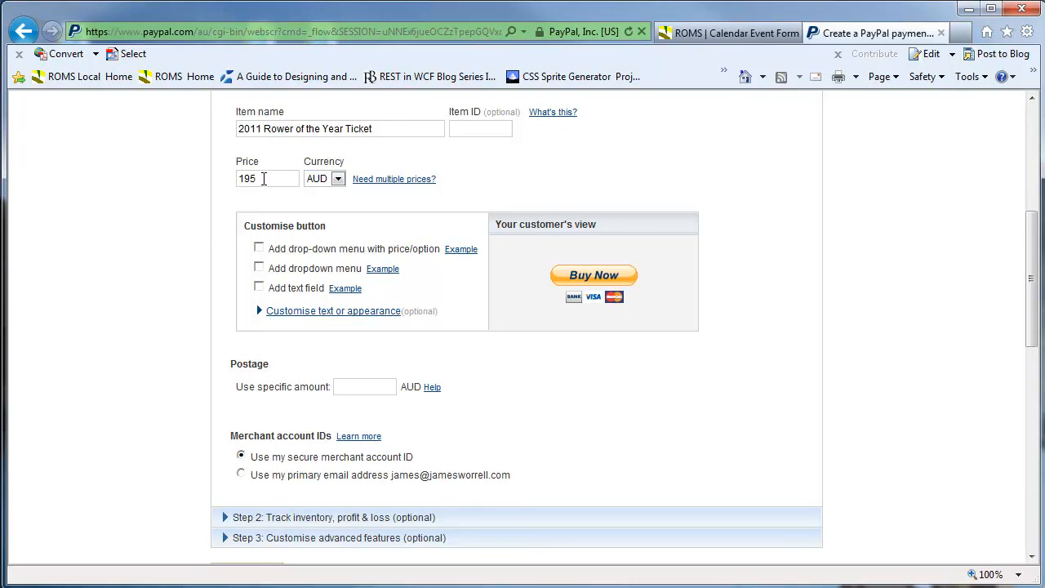
Add a 'Guest Name(s)' text field to the button and generate its code
{"action": "left_click", "coordinate": [258, 287]}
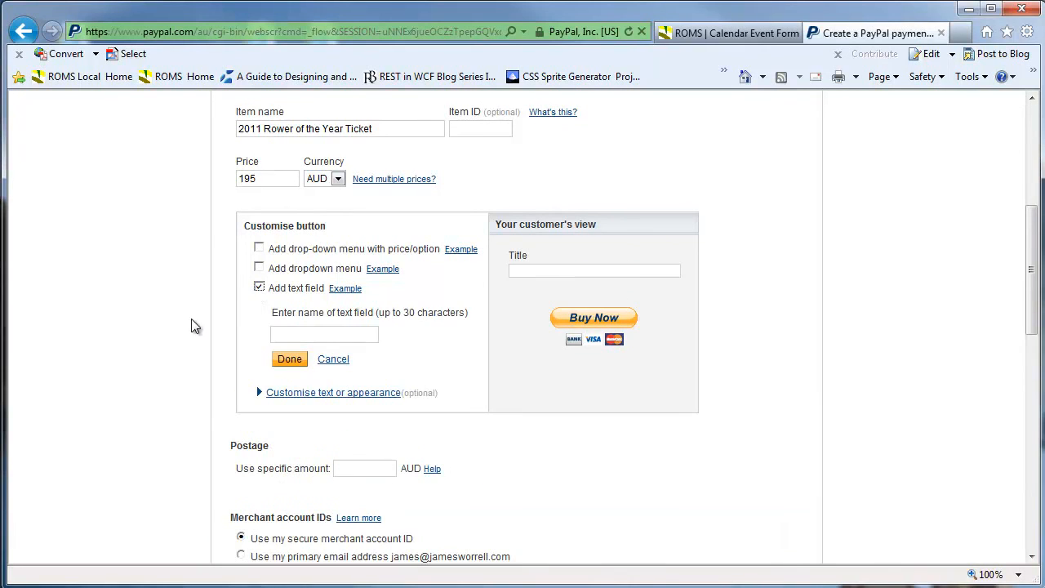
{"action": "left_click", "coordinate": [313, 334]}
{"action": "type", "text": "Guest Name(s"}
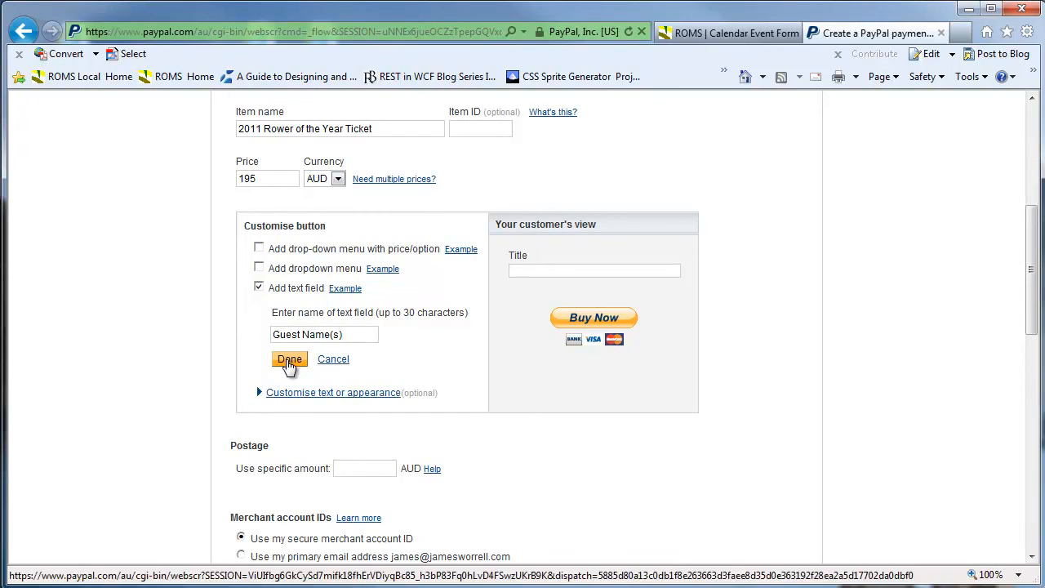
{"action": "left_click", "coordinate": [289, 359]}
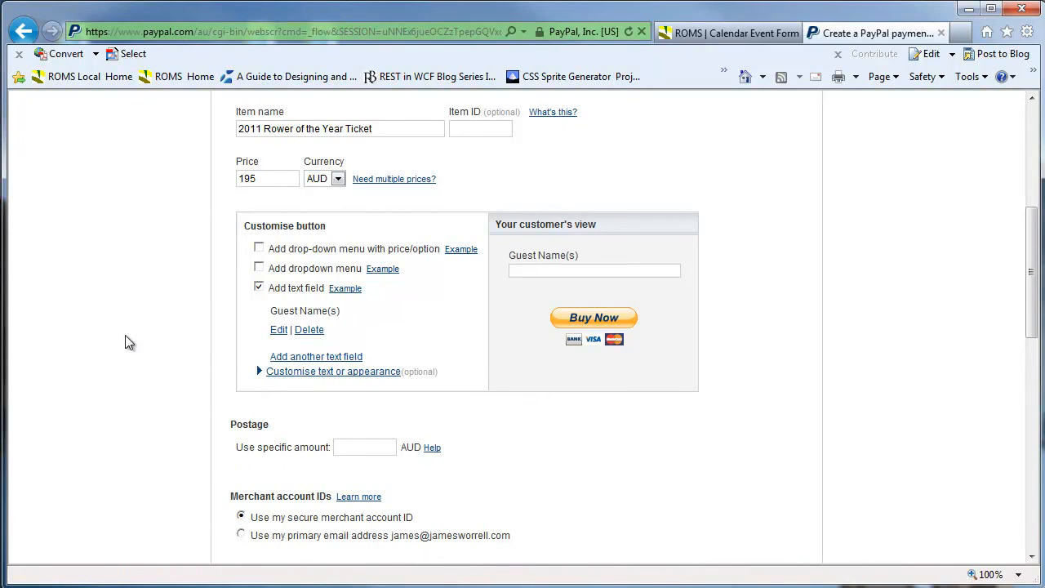
{"action": "scroll", "coordinate": [142, 345], "scroll_direction": "down", "scroll_amount": 4}
{"action": "scroll", "coordinate": [145, 345], "scroll_direction": "up", "scroll_amount": 2}
{"action": "left_click", "coordinate": [247, 464]}
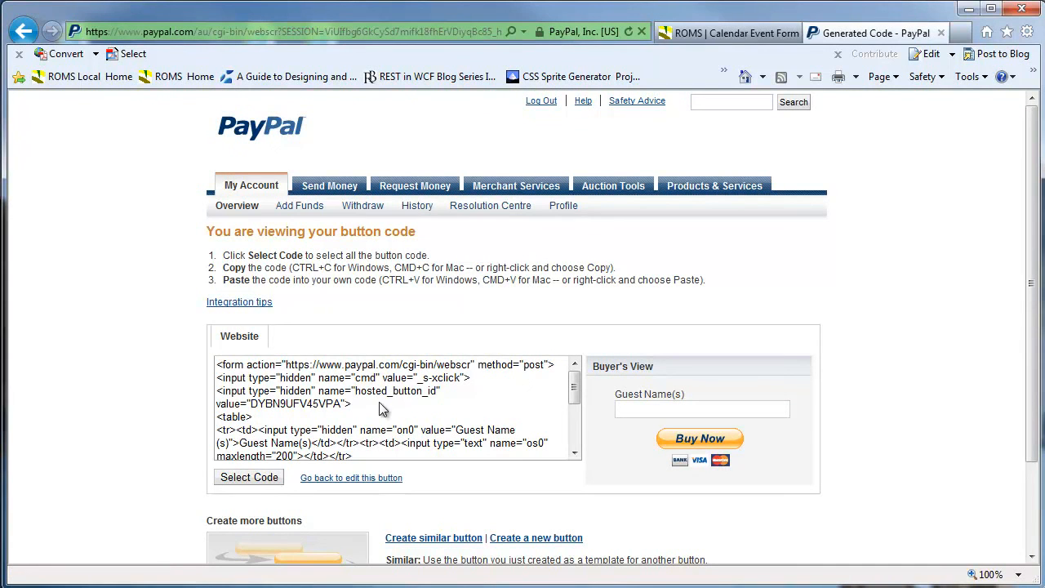
Select the generated button code to copy it into ROMS
{"action": "left_click", "coordinate": [315, 408]}
{"action": "left_click", "coordinate": [259, 479]}
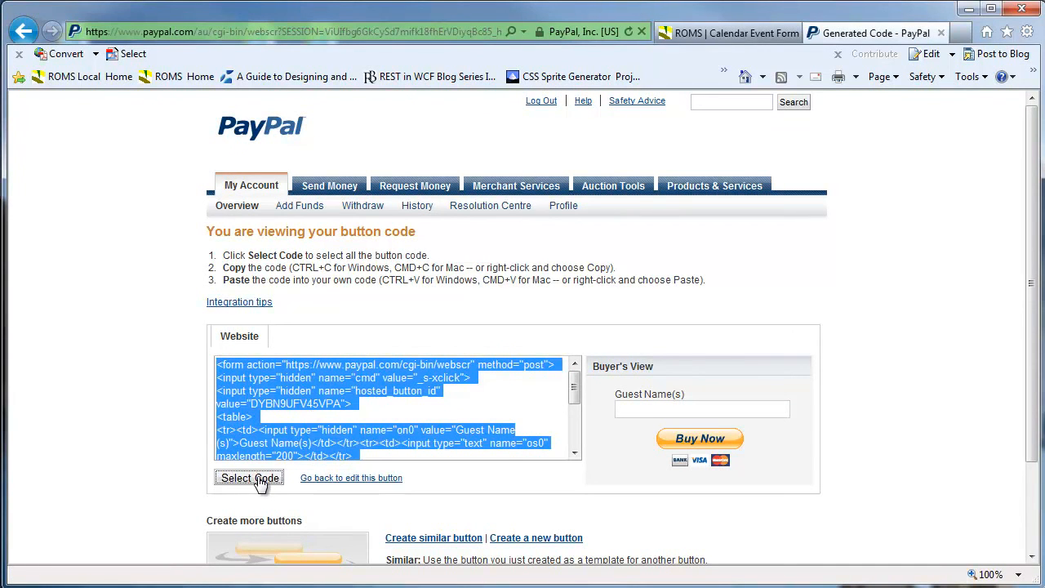
{"action": "left_click", "coordinate": [732, 31]}
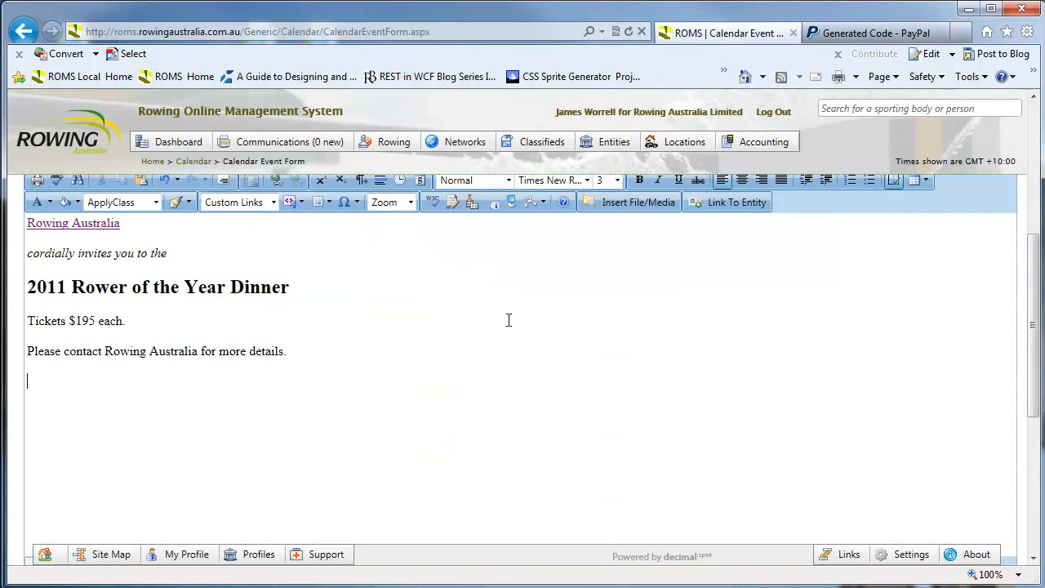
Paste the PayPal Buy Now form code after the invitation's </p> in the description's HTML source
{"action": "left_click_drag", "start_coordinate": [1036, 285], "coordinate": [1033, 349]}
{"action": "left_click", "coordinate": [119, 442]}
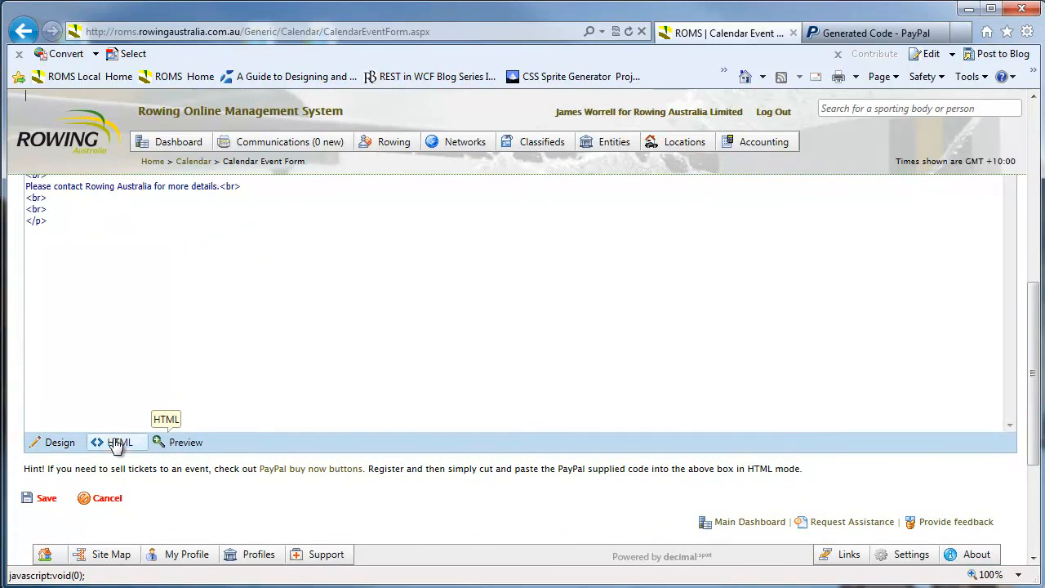
{"action": "scroll", "coordinate": [66, 212], "scroll_direction": "up", "scroll_amount": 3}
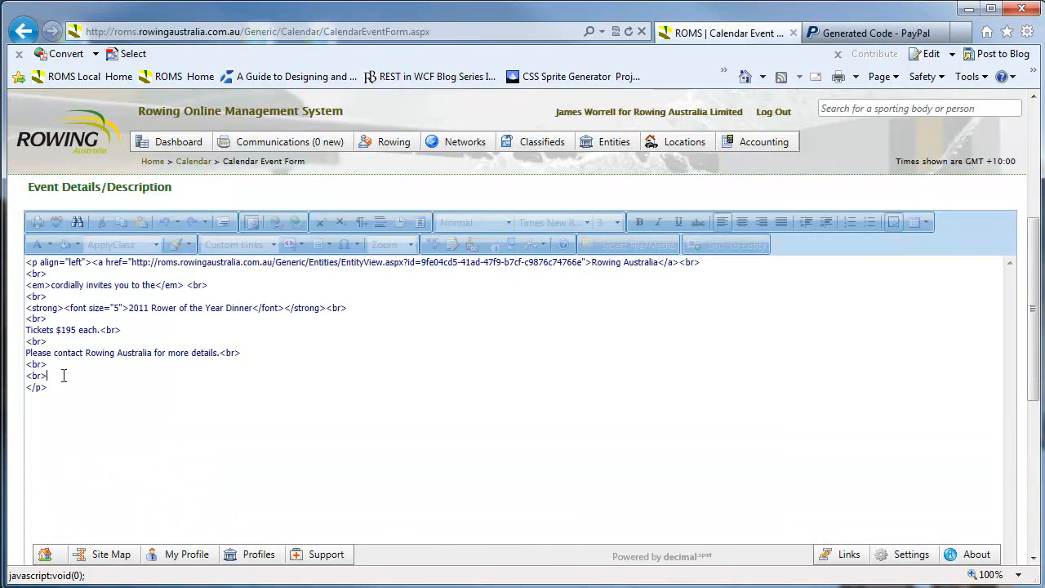
{"action": "type", "text": "<form action=\"https://www.paypal.com/cgi-bin/webscr\" method=\"post\"> <input type=\"hidden\" name=\"cmd\" value=\"_s-xclick\"> <input type=\"hidden\" name=\"hosted_button_id\" value=\"4DZ68X7WGKH6C\"> <table> <tr><td><input type=\"hidden\" name=\"on0\" value=\"Guest Name(s)\">Guest Name(s)</td></tr><tr><td><input type=\"text\" name=\"os0\" maxlength=\"200\"></td></tr> </table> <input type=\"image\" src=\"https://www.paypalobjects.com/en_AU/i/btn/btn_buynowCC_LG.gif\" border=\"0\" name=\"submit\" alt=\"PayPal — The safer, easier way to pay online.\"> <img alt=\"\" border=\"0\" src=\"https://www.paypalobjects.com/en_AU/i/scr/pixel.gif\" width=\"1\" height=\"1\"> </form>"}
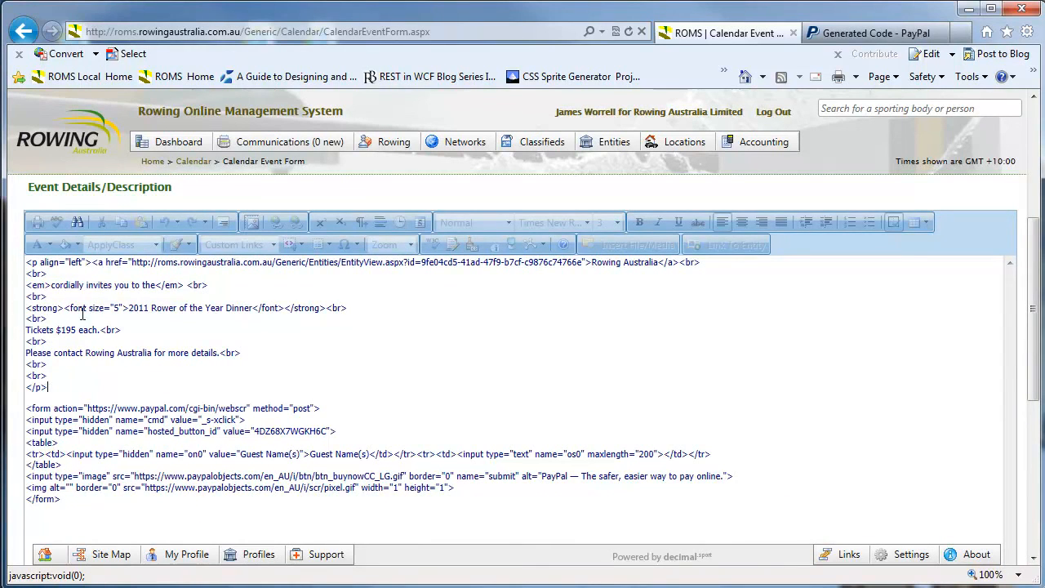
{"action": "scroll", "coordinate": [23, 466], "scroll_direction": "down", "scroll_amount": 4}
{"action": "left_click", "coordinate": [69, 444]}
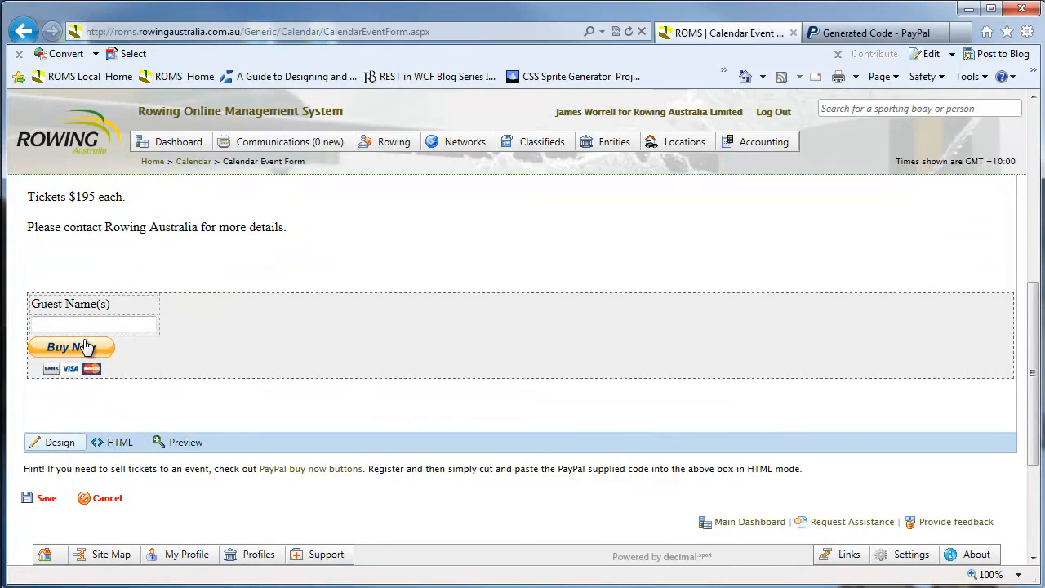
Centre-align all of the dinner invitation text in the description editor
{"action": "left_click", "coordinate": [165, 263]}
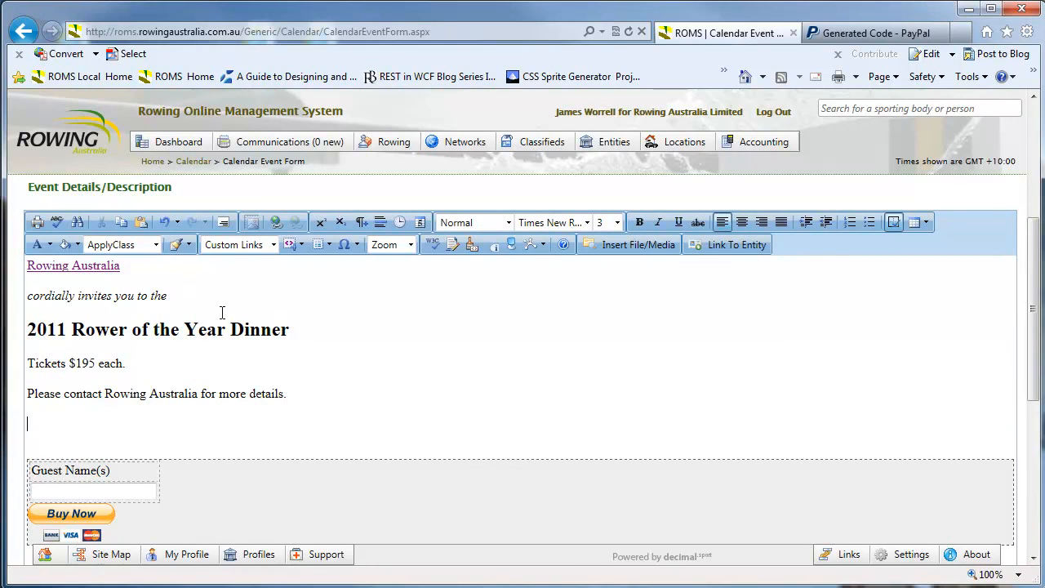
{"action": "left_click", "coordinate": [742, 222]}
{"action": "scroll", "coordinate": [494, 370], "scroll_direction": "down", "scroll_amount": 2}
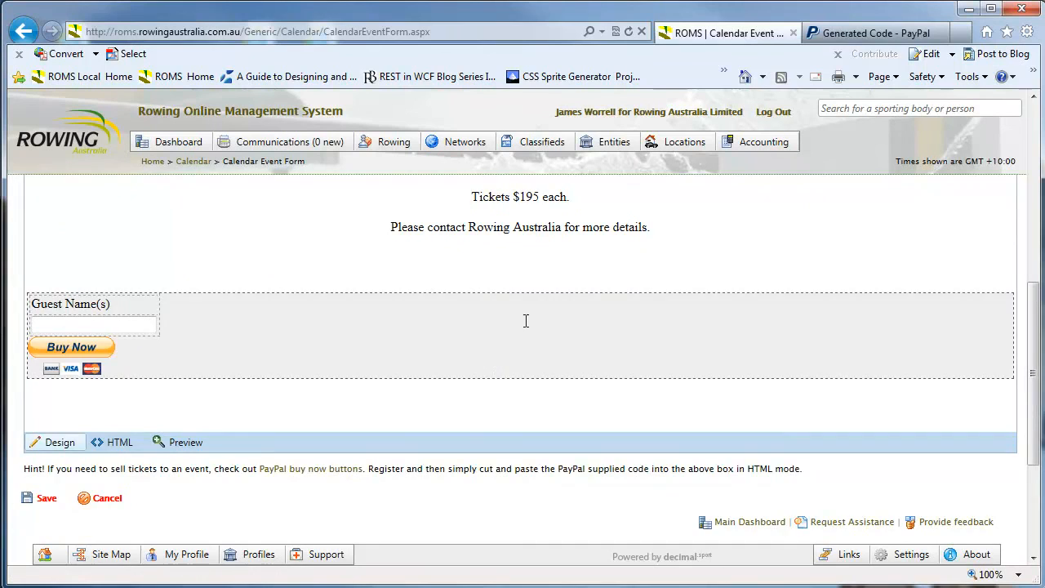
{"action": "scroll", "coordinate": [525, 321], "scroll_direction": "up", "scroll_amount": 2}
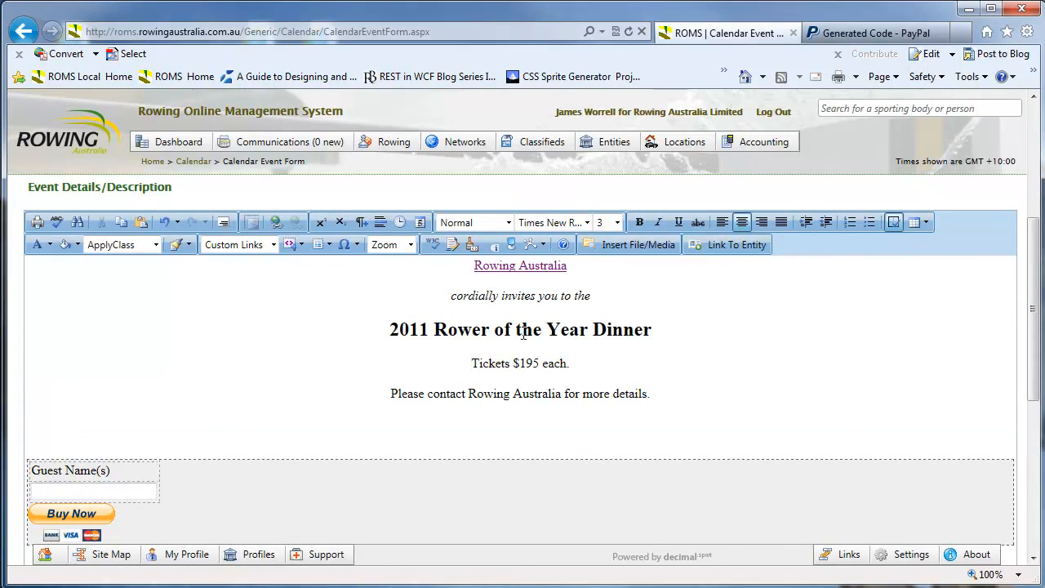
{"action": "scroll", "coordinate": [523, 335], "scroll_direction": "down", "scroll_amount": 2}
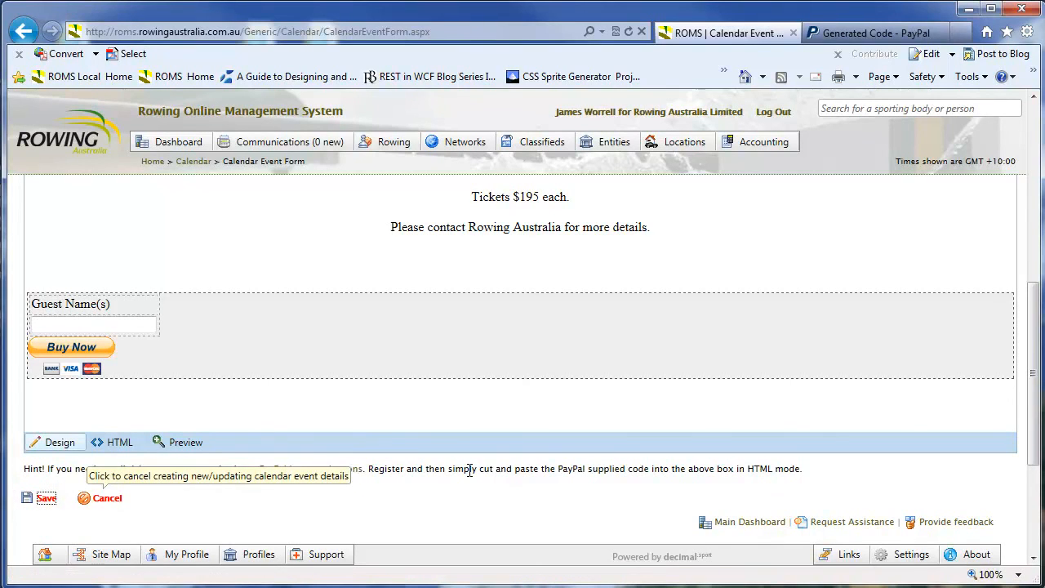
{"action": "scroll", "coordinate": [469, 471], "scroll_direction": "up", "scroll_amount": 5}
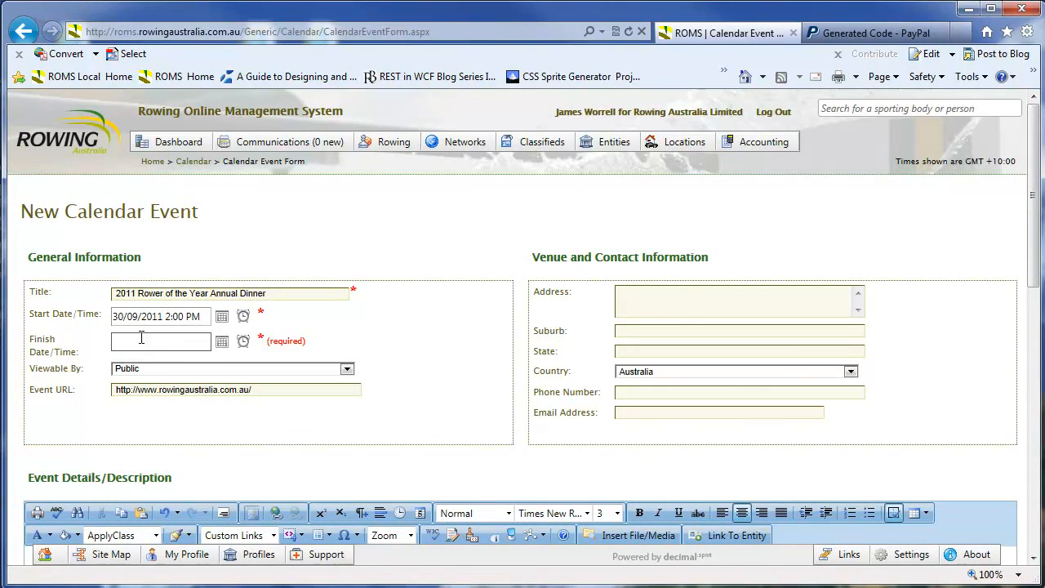
Set the Finish Date/Time to 1 October 2011 using the calendar popup
{"action": "left_click", "coordinate": [221, 340]}
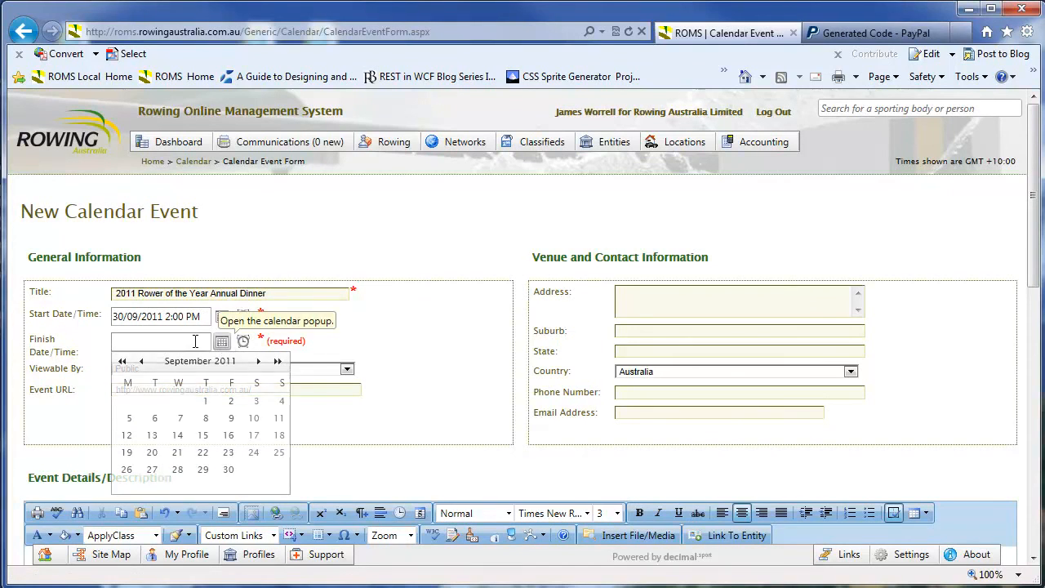
{"action": "left_click", "coordinate": [229, 469]}
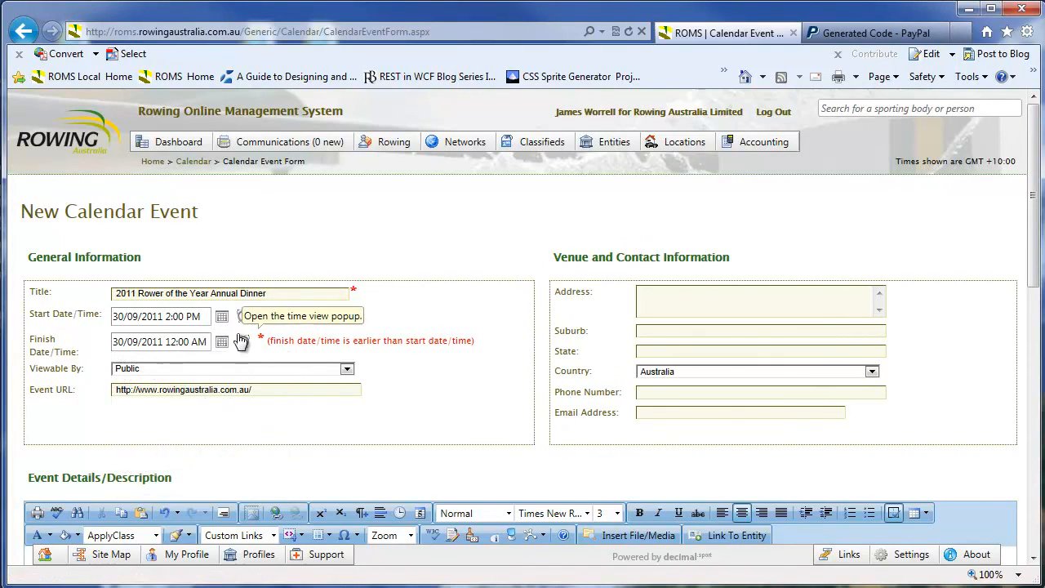
{"action": "left_click", "coordinate": [221, 342]}
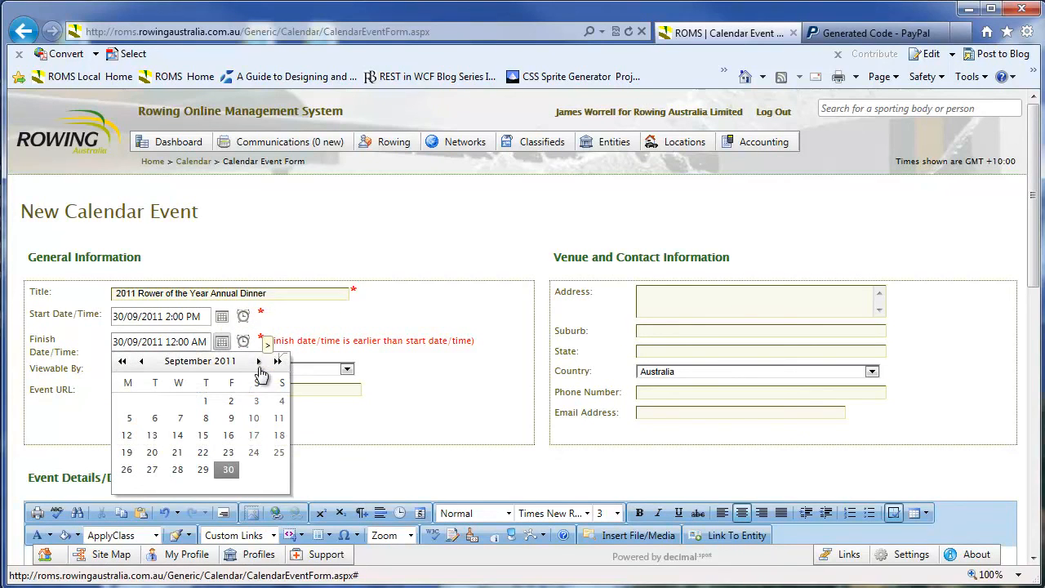
{"action": "left_click", "coordinate": [259, 361]}
{"action": "left_click", "coordinate": [256, 401]}
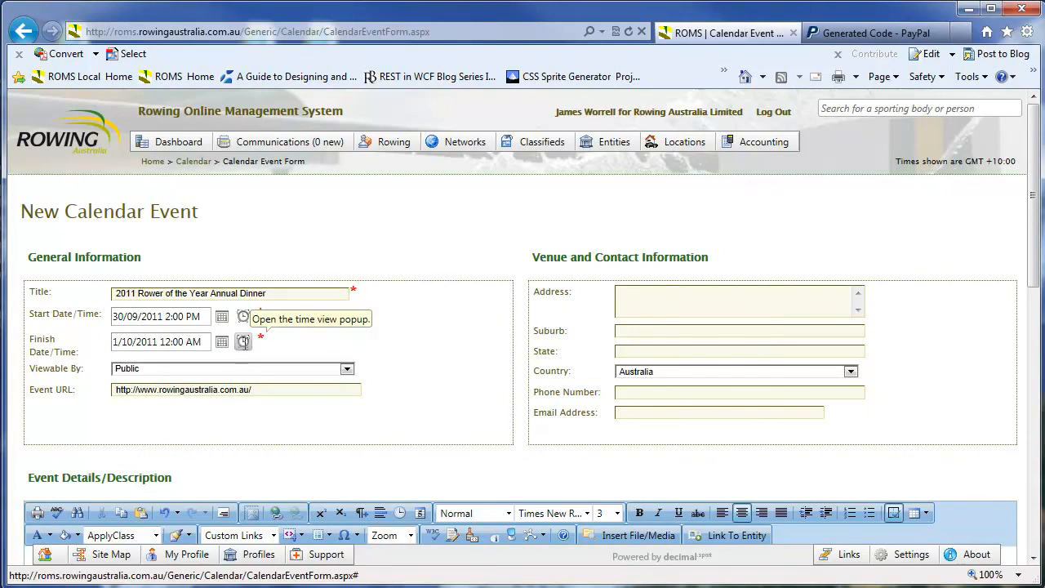
Save the new calendar event
{"action": "scroll", "coordinate": [282, 411], "scroll_direction": "down", "scroll_amount": 10}
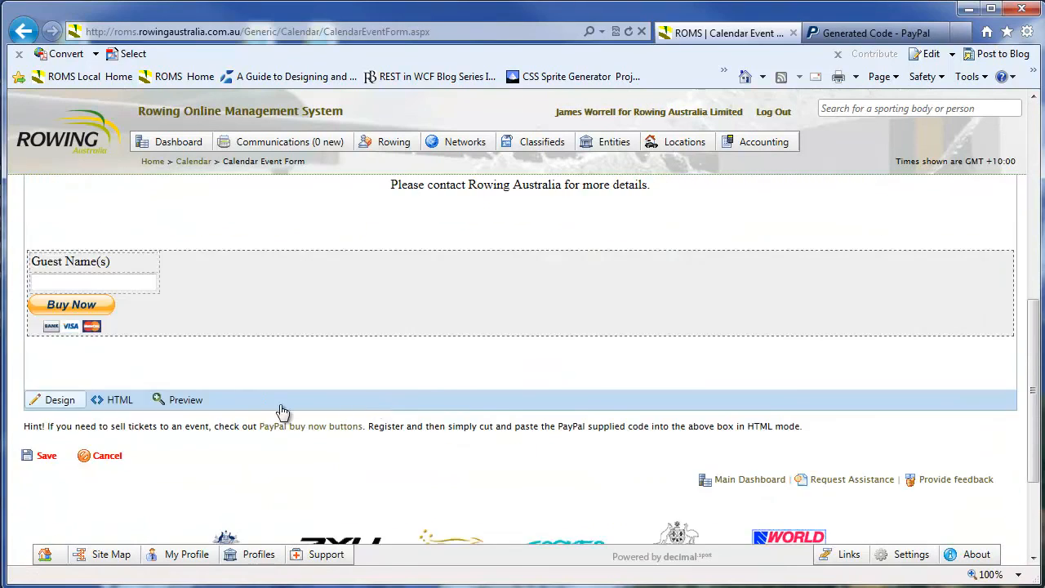
{"action": "scroll", "coordinate": [282, 411], "scroll_direction": "down", "scroll_amount": 3}
{"action": "left_click", "coordinate": [46, 280]}
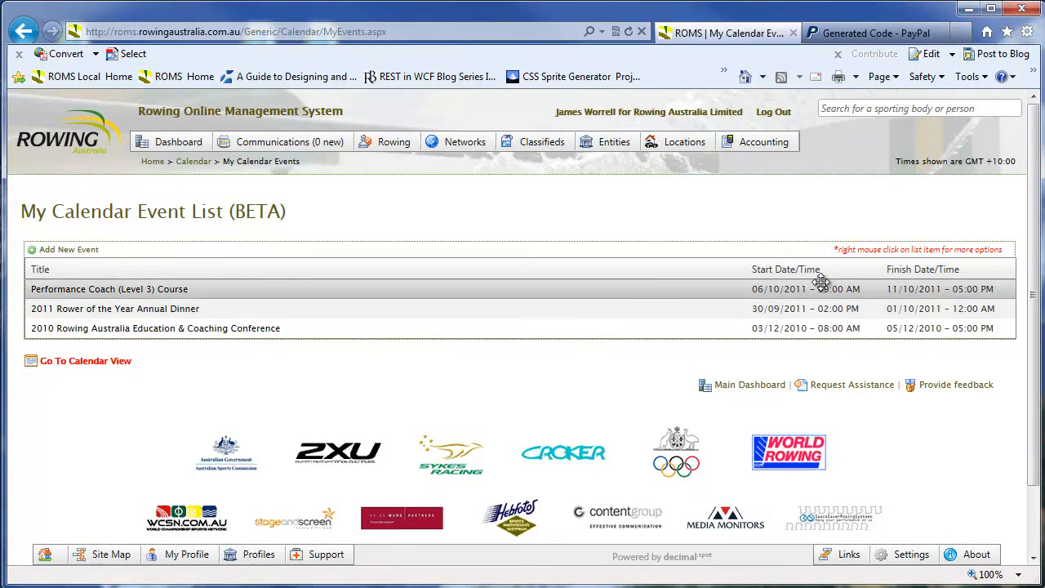
Open the 2011 Rower of the Year Annual Dinner event and review its Calendar Event View
{"action": "left_click", "coordinate": [199, 309]}
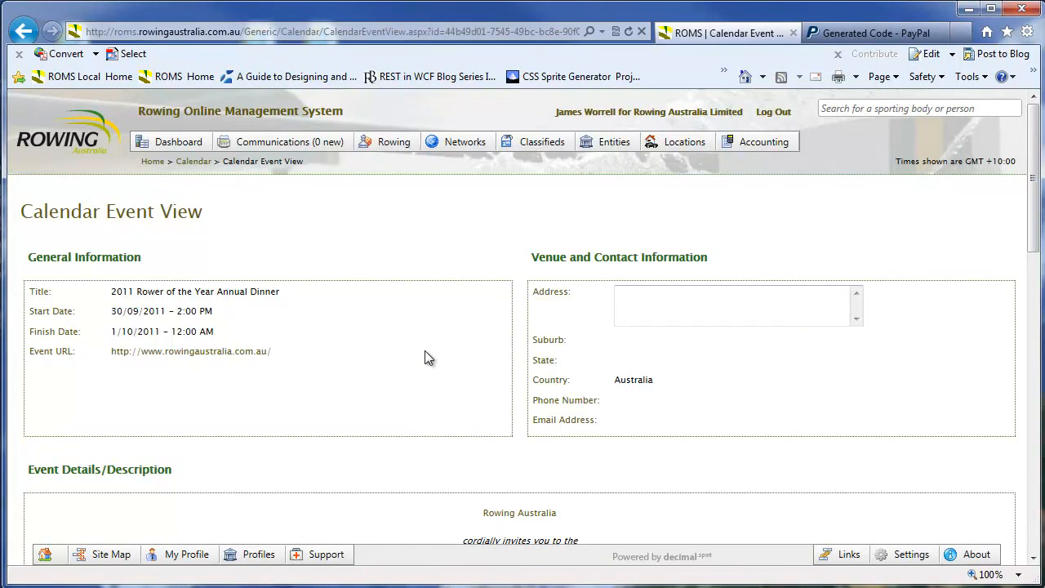
{"action": "scroll", "coordinate": [431, 364], "scroll_direction": "down", "scroll_amount": 6}
{"action": "scroll", "coordinate": [431, 364], "scroll_direction": "up", "scroll_amount": 4}
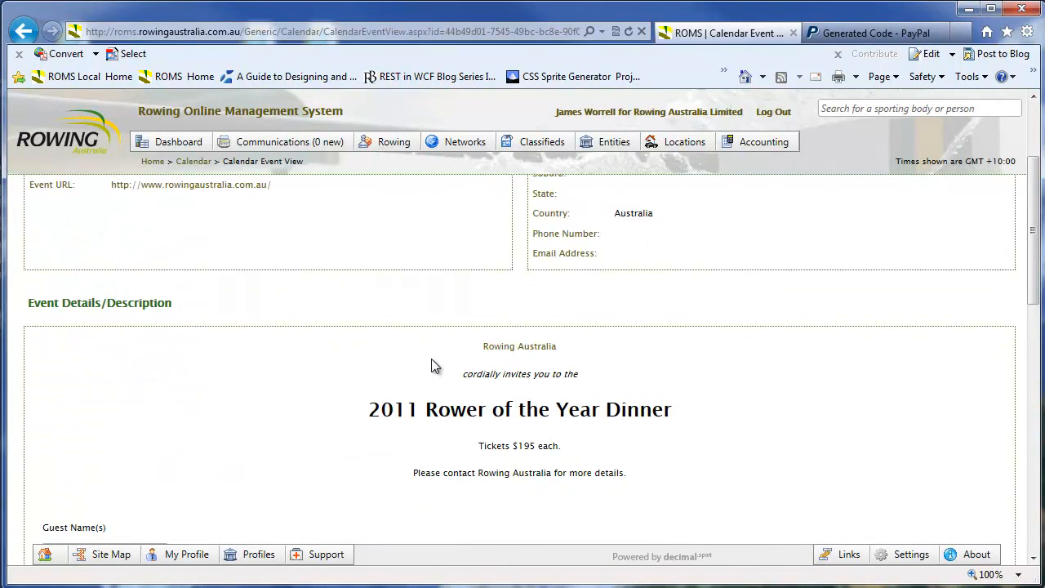
{"action": "scroll", "coordinate": [431, 364], "scroll_direction": "up", "scroll_amount": 4}
{"action": "left_click", "coordinate": [89, 145]}
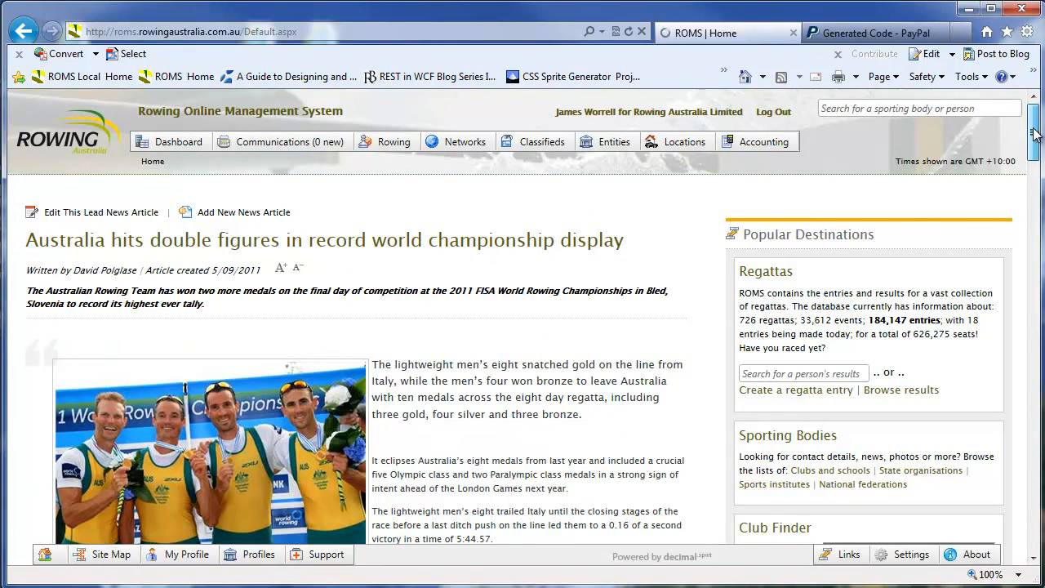
{"action": "left_click_drag", "start_coordinate": [1034, 135], "coordinate": [1033, 167]}
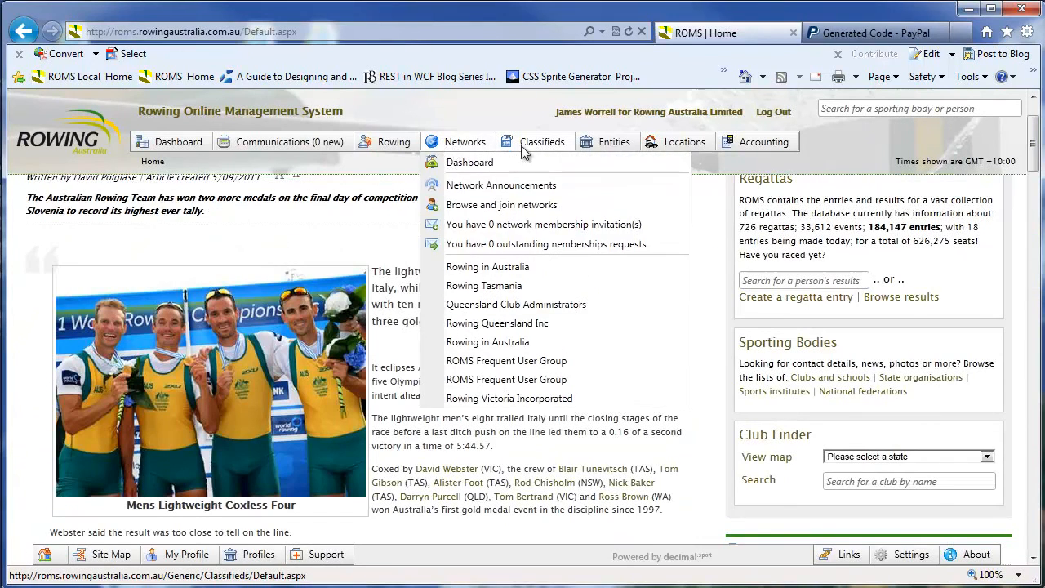
{"action": "left_click", "coordinate": [24, 34]}
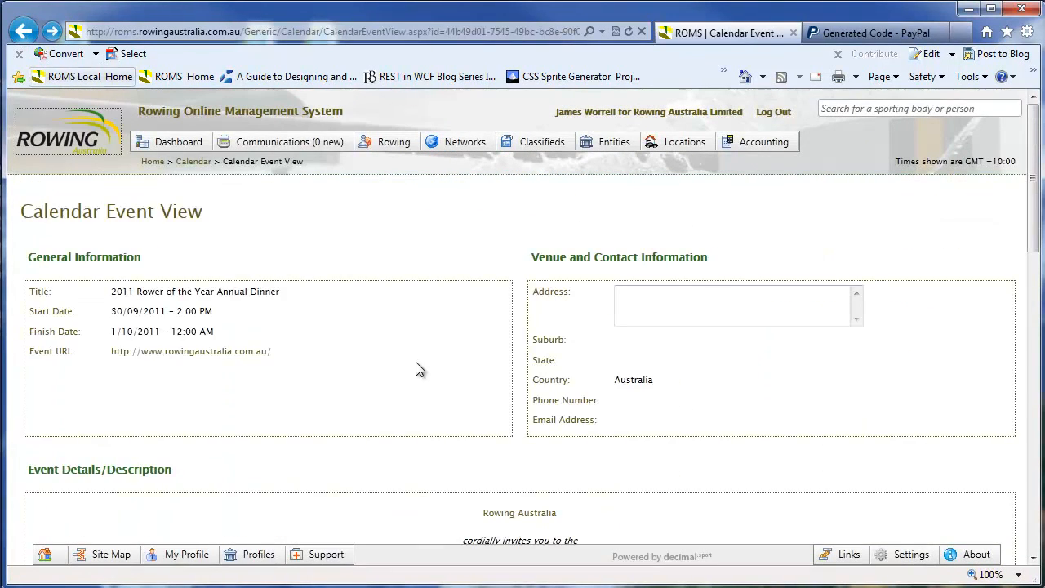
Enter a guest name in the Guest Name(s) box and test the Buy Now button
{"action": "scroll", "coordinate": [401, 364], "scroll_direction": "down", "scroll_amount": 4}
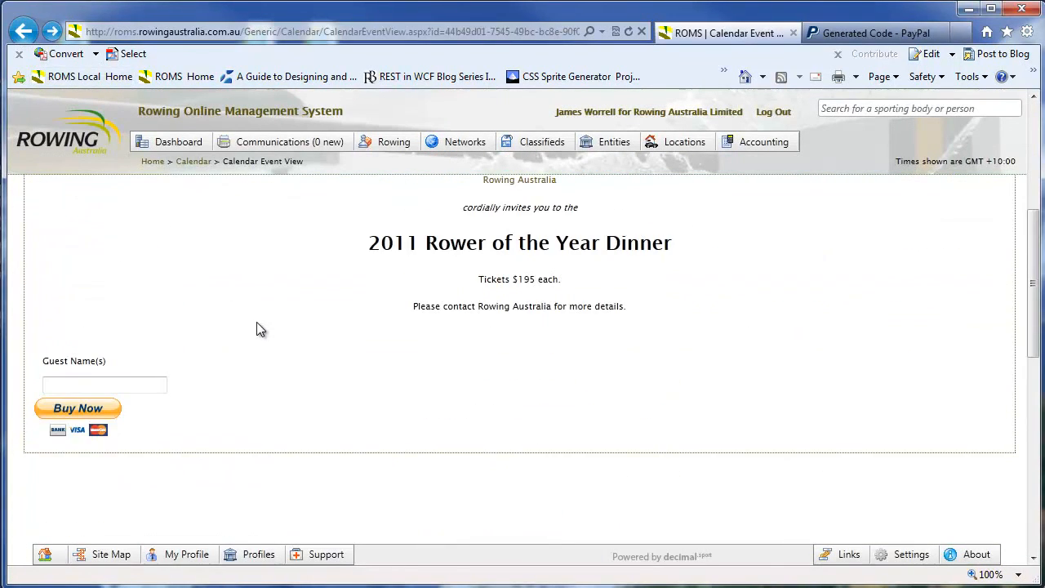
{"action": "scroll", "coordinate": [258, 326], "scroll_direction": "up", "scroll_amount": 2}
{"action": "scroll", "coordinate": [260, 328], "scroll_direction": "down", "scroll_amount": 2}
{"action": "left_click", "coordinate": [127, 384]}
{"action": "type", "text": "Bob Smith"}
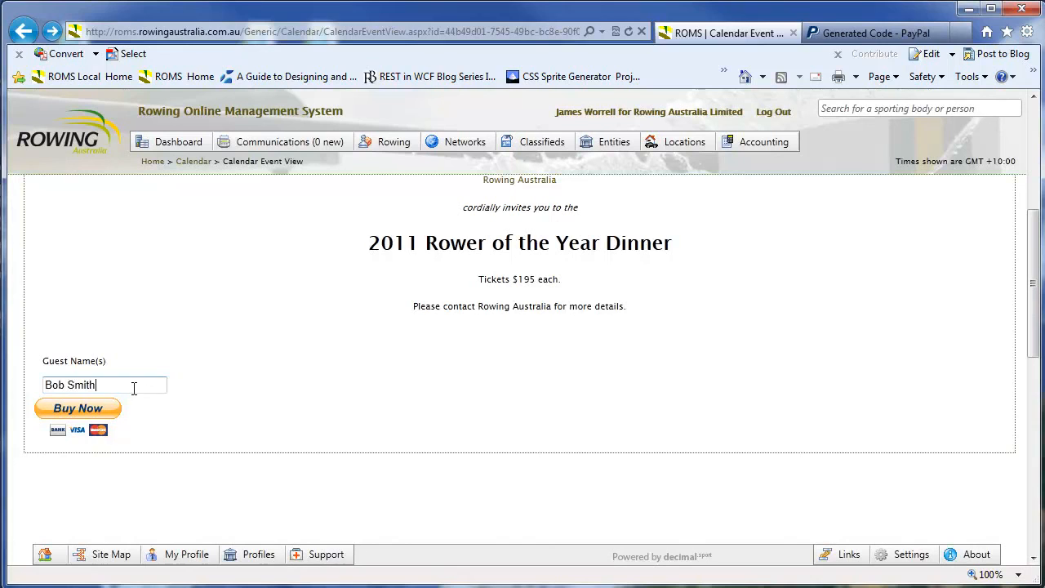
{"action": "left_click", "coordinate": [84, 412]}
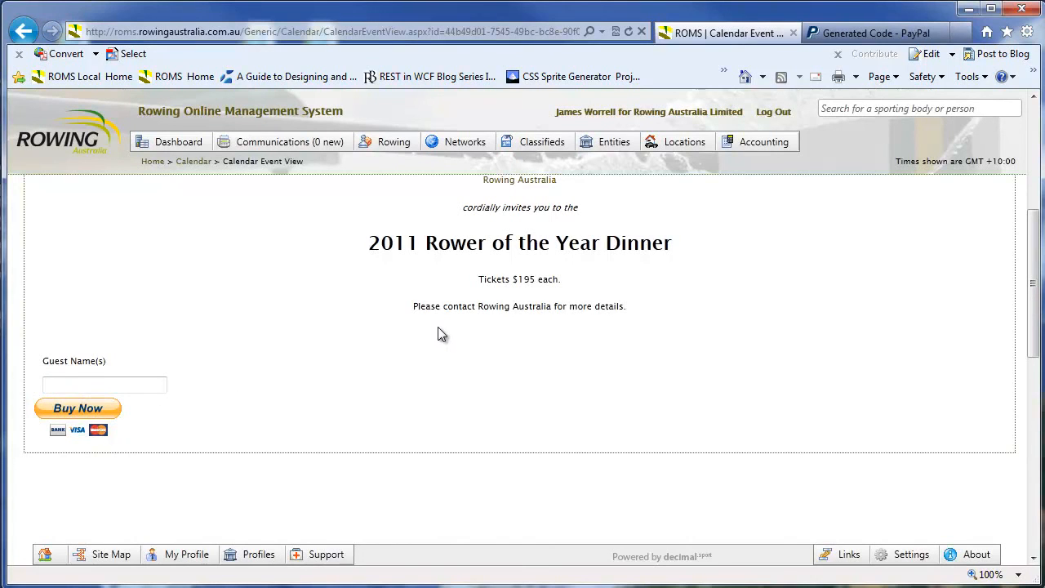
Recheck the centred invitation on the event view and clear the text selection
{"action": "scroll", "coordinate": [585, 342], "scroll_direction": "up", "scroll_amount": 4}
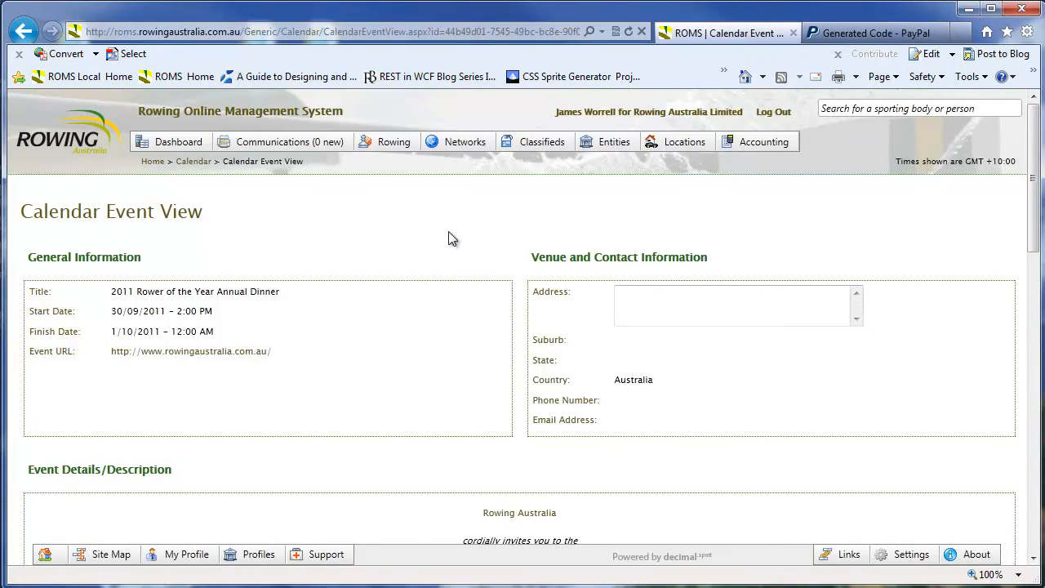
{"action": "scroll", "coordinate": [595, 226], "scroll_direction": "down", "scroll_amount": 6}
{"action": "scroll", "coordinate": [594, 226], "scroll_direction": "up", "scroll_amount": 6}
{"action": "left_click_drag", "start_coordinate": [189, 210], "coordinate": [112, 211]}
{"action": "left_click", "coordinate": [268, 224]}
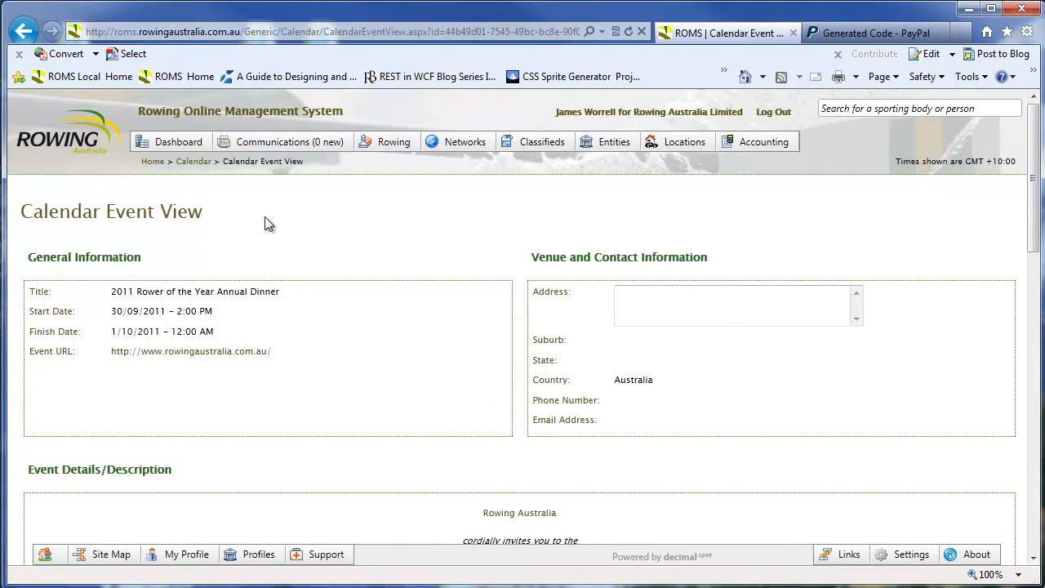